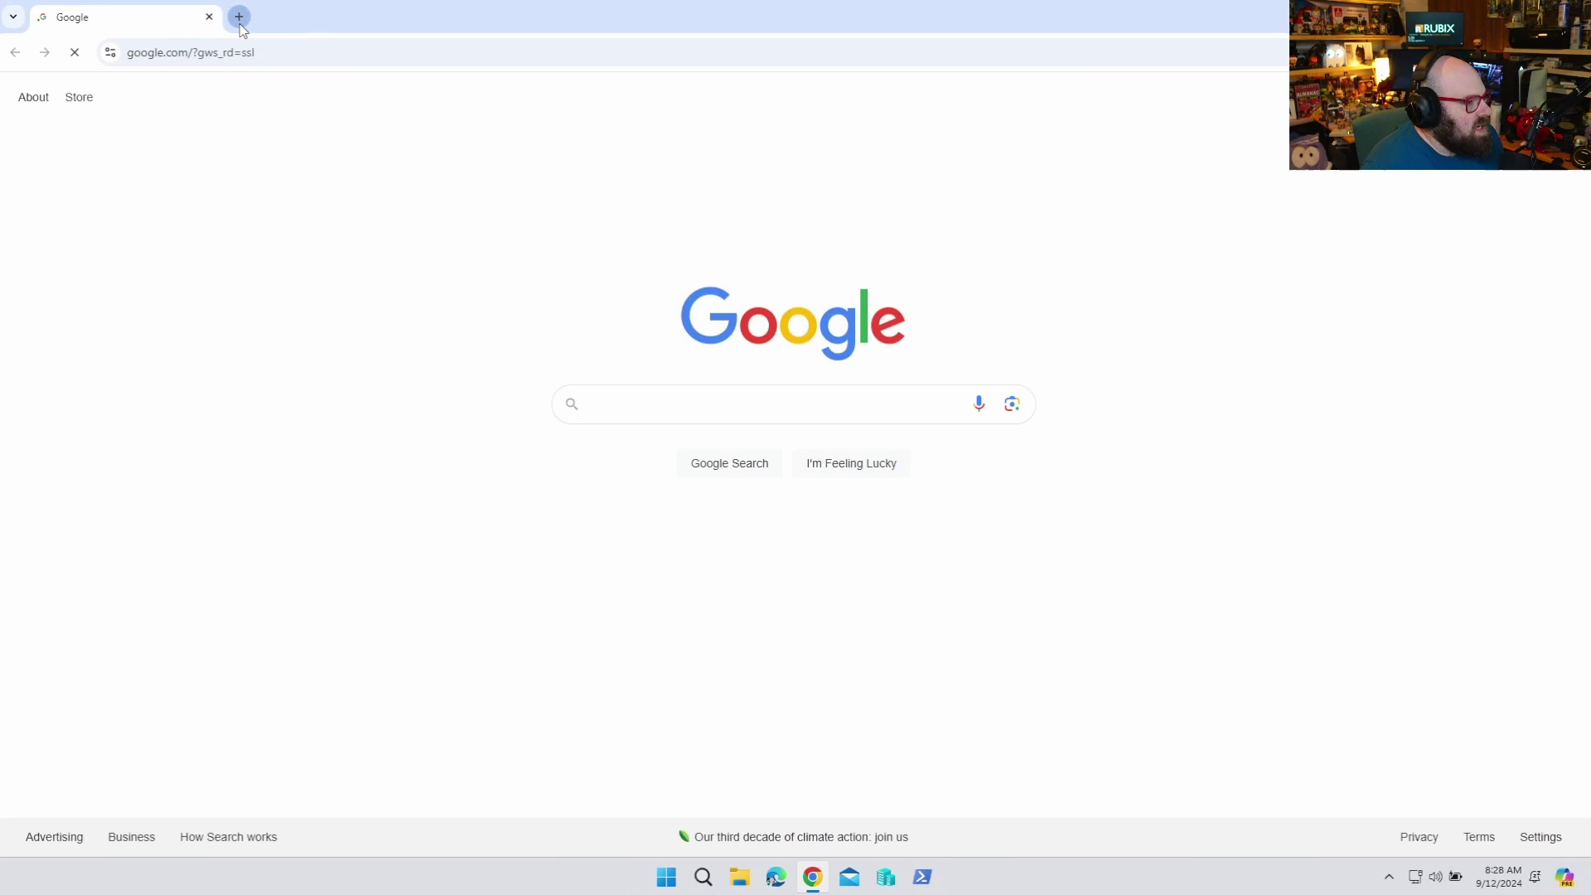
Load the Microsoft Intune admin center by entering 'intune' in the Google tab's address bar
{"action": "left_click", "coordinate": [240, 18]}
{"action": "left_click", "coordinate": [127, 30]}
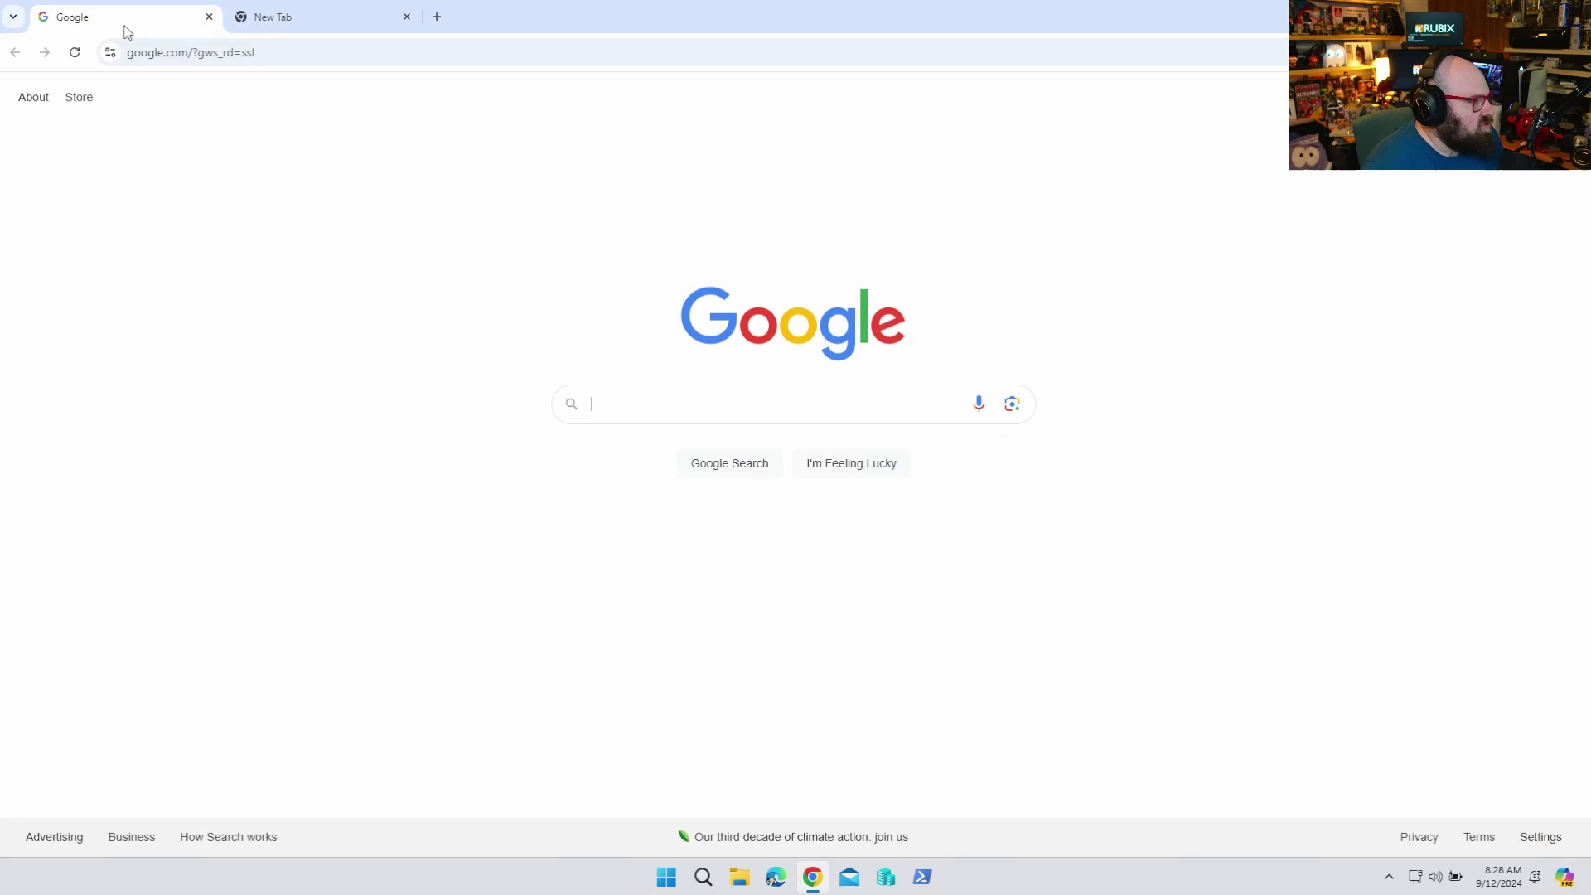
{"action": "left_click", "coordinate": [182, 63]}
{"action": "type", "text": "intune"}
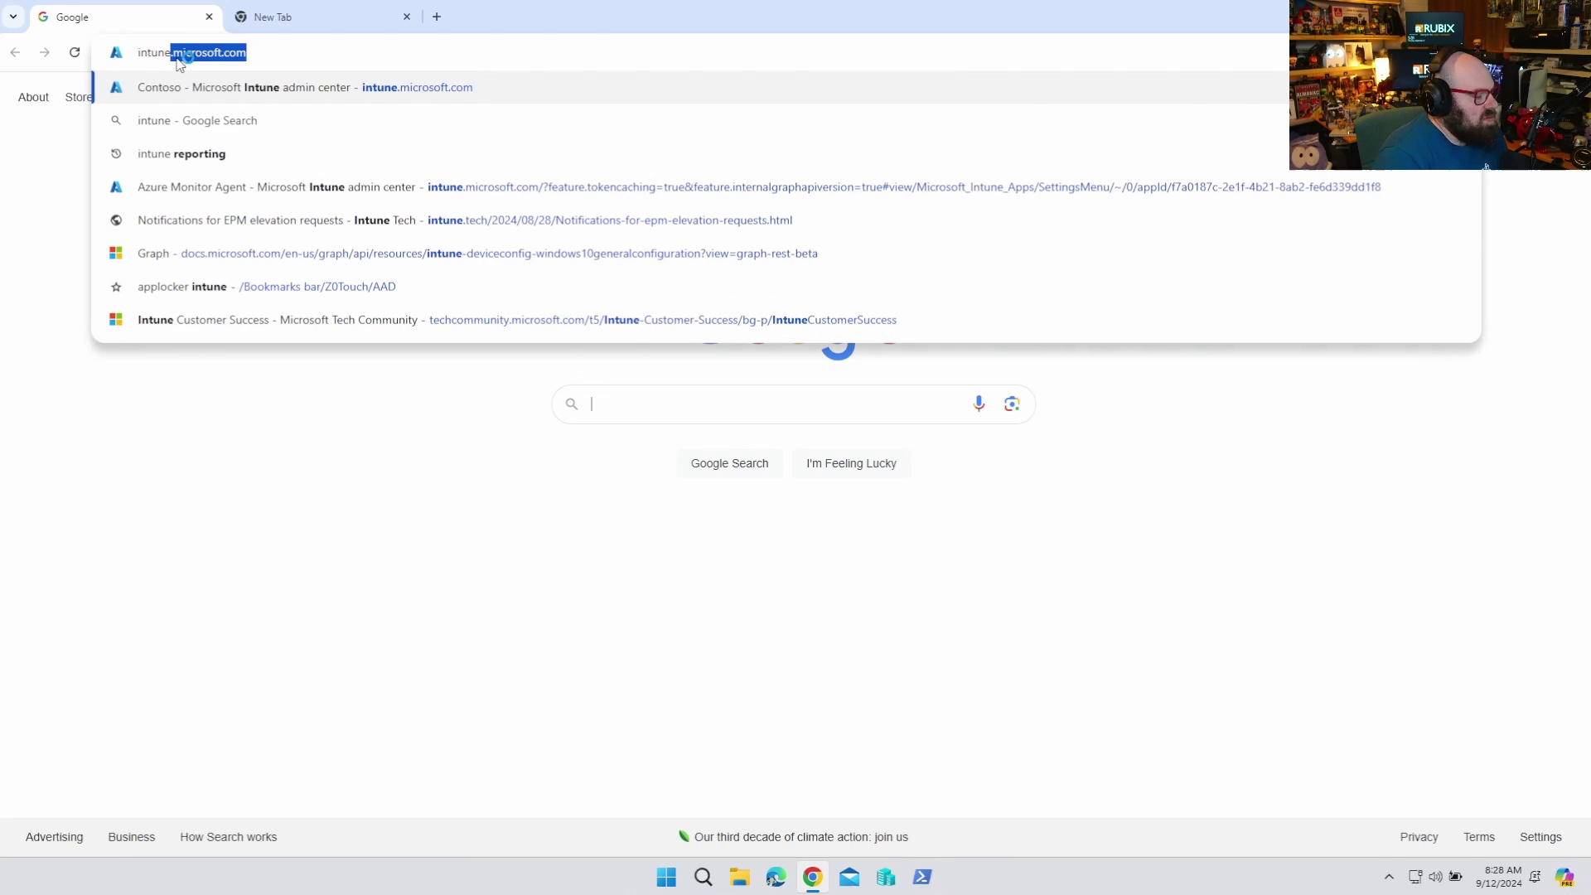
{"action": "key", "text": "Return"}
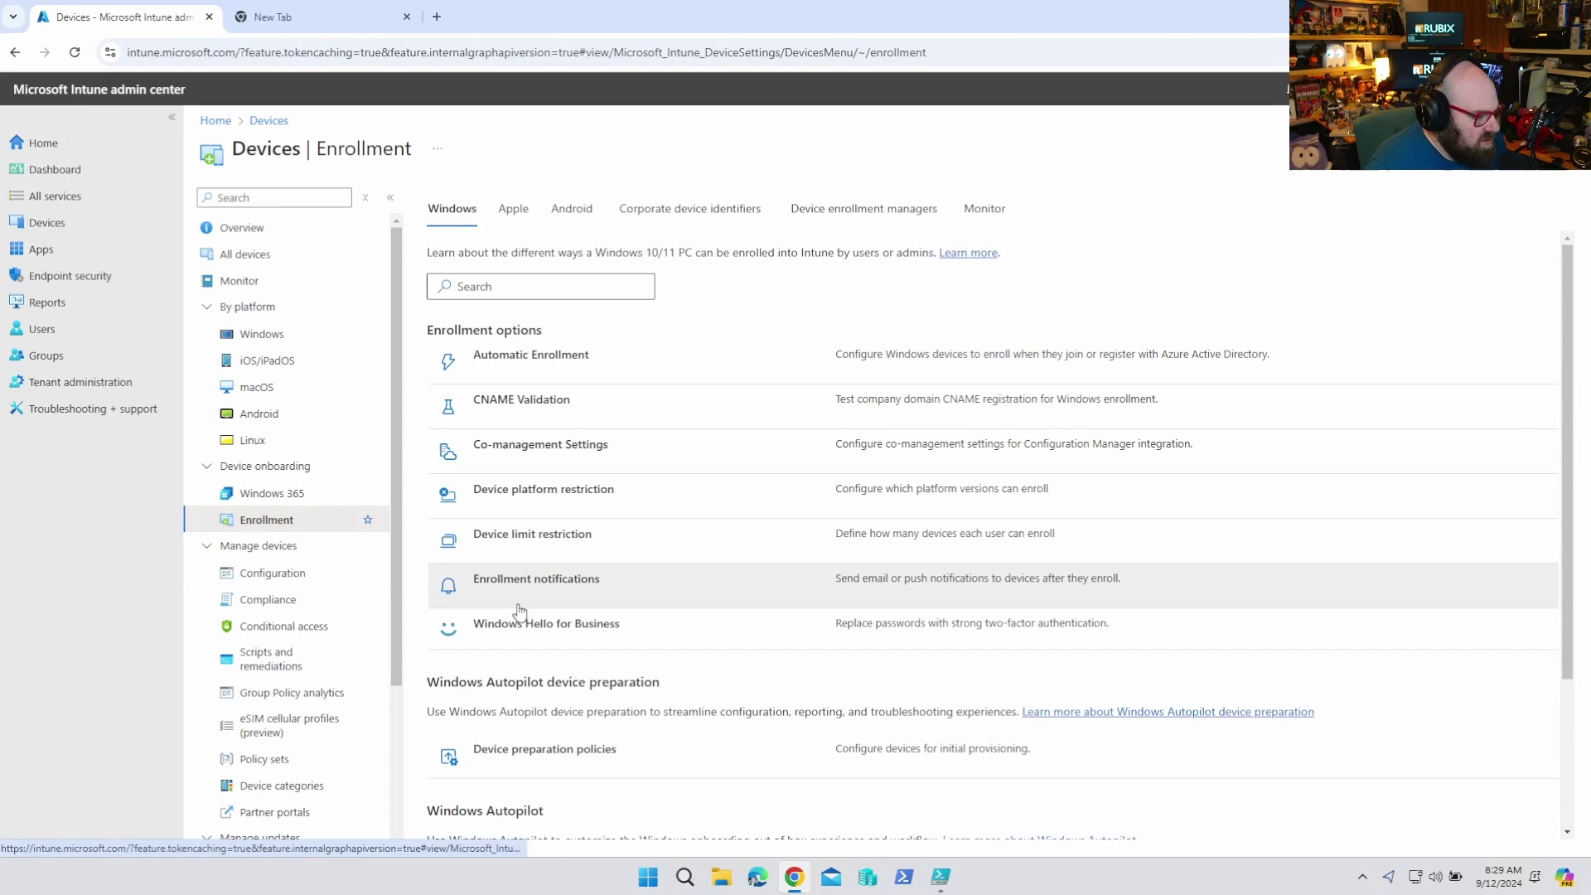
In Autopilot deployment profiles, open Default M365 Corp Profile properties and edit its OOBE settings
{"action": "scroll", "coordinate": [514, 610], "scroll_direction": "down", "scroll_amount": 3}
{"action": "left_click", "coordinate": [498, 723]}
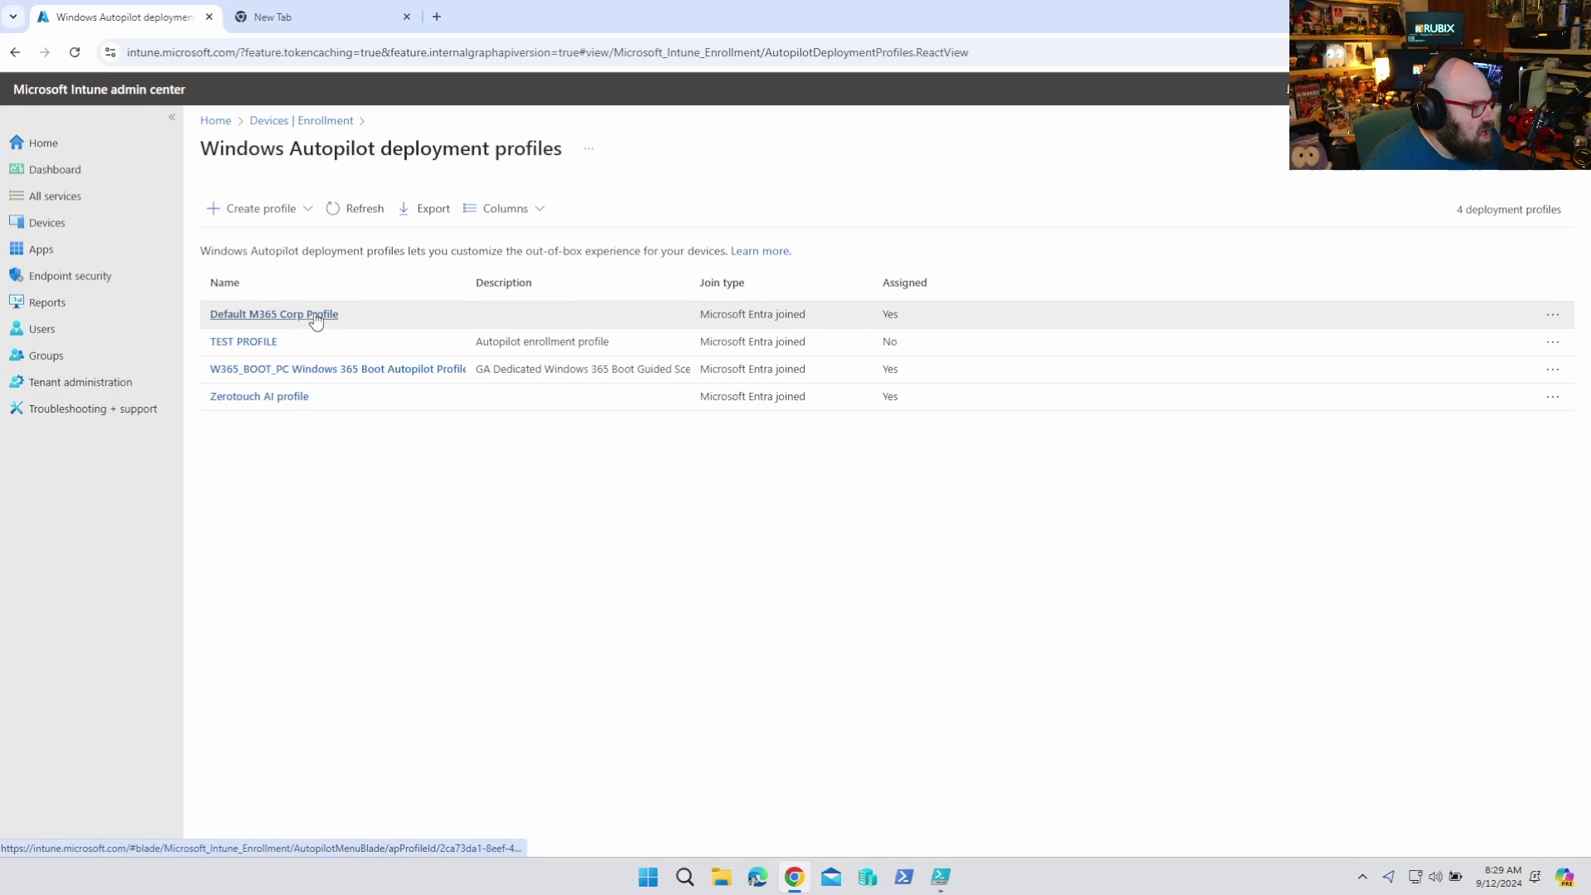
{"action": "left_click", "coordinate": [315, 315]}
{"action": "left_click", "coordinate": [266, 305]}
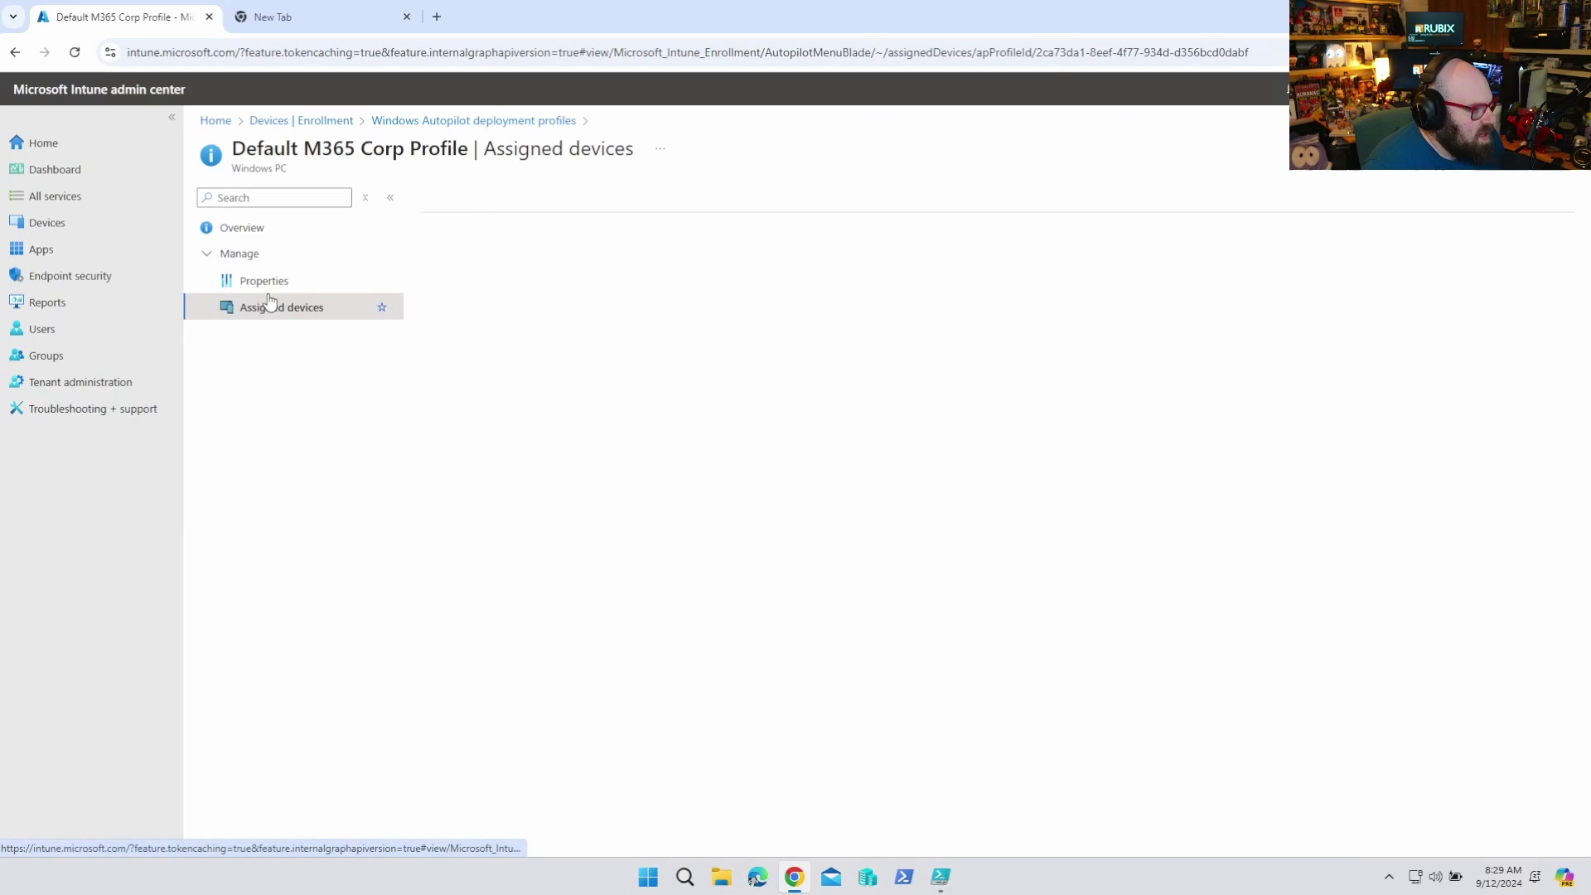
{"action": "left_click", "coordinate": [268, 284]}
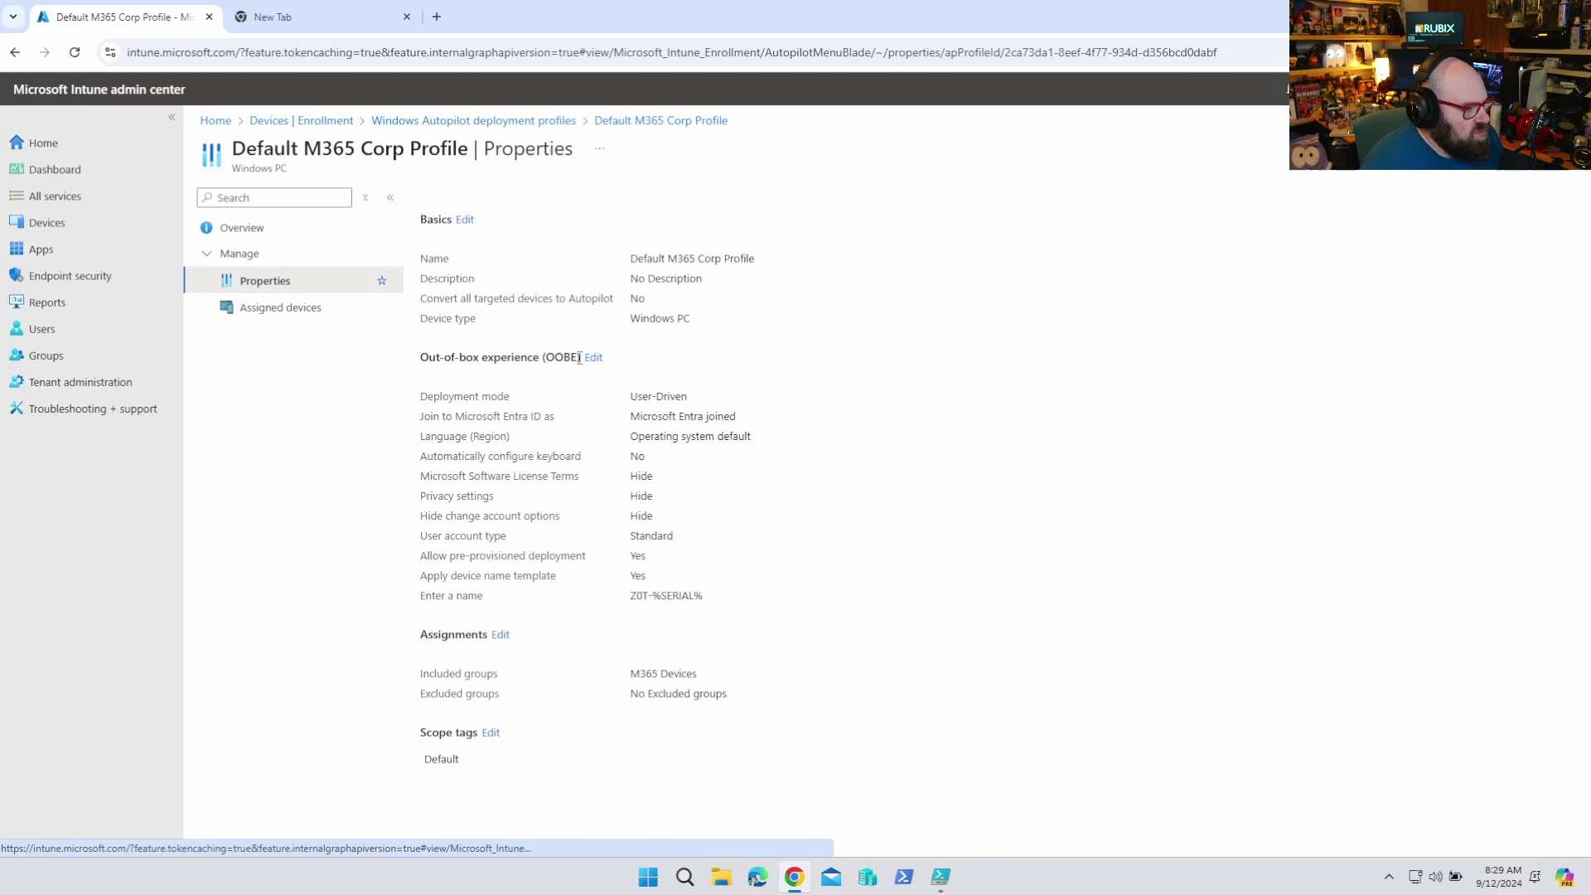
{"action": "left_click", "coordinate": [594, 358]}
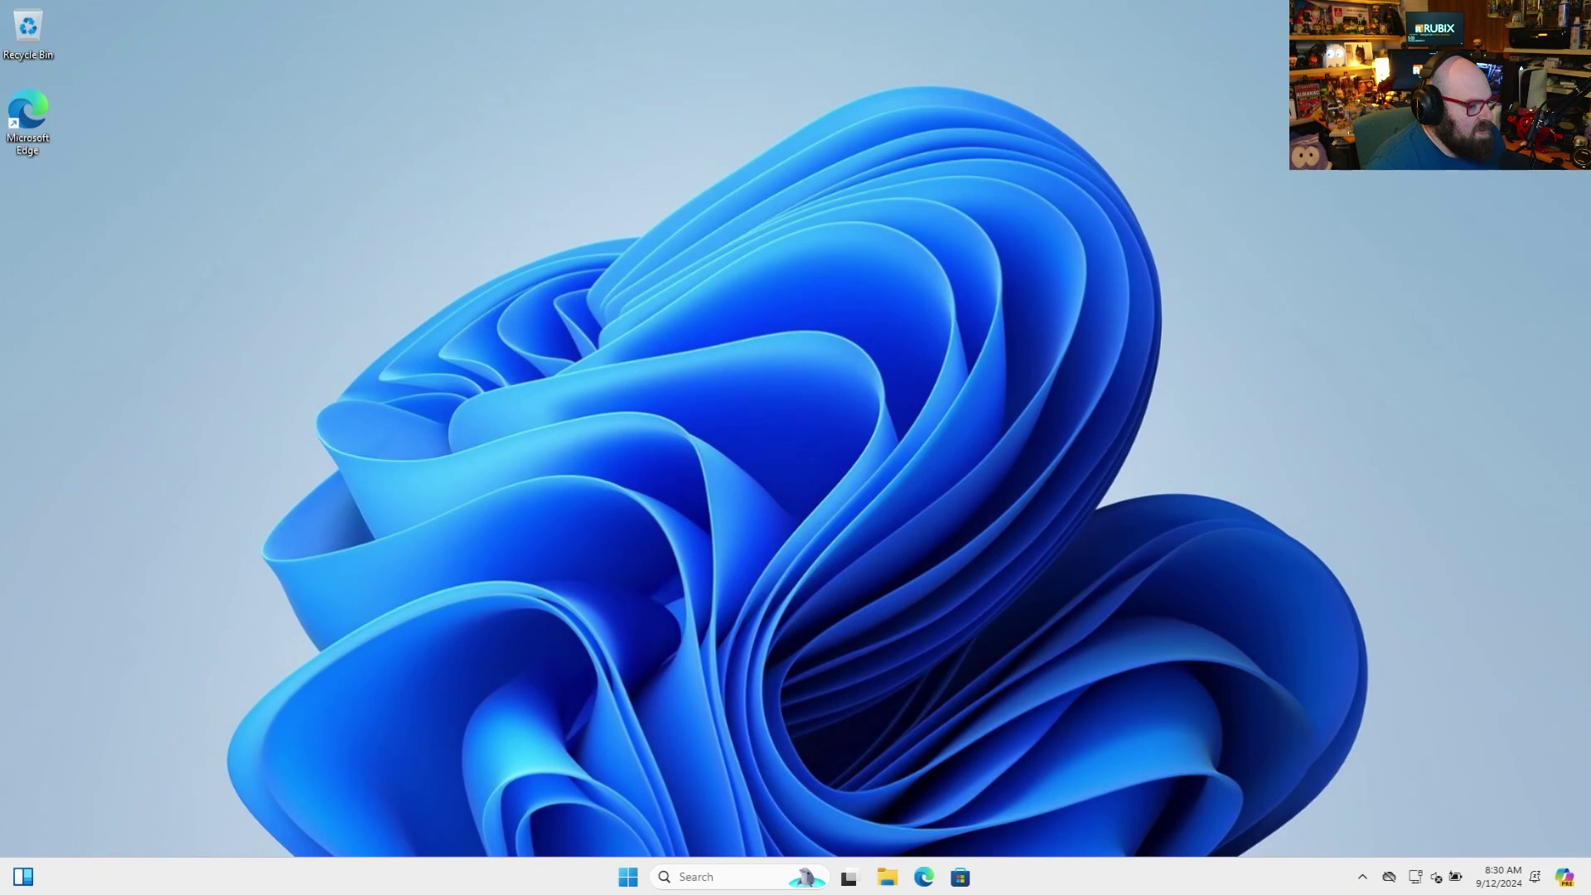
Open Settings > Accounts > Access work or school
{"action": "left_click", "coordinate": [641, 887]}
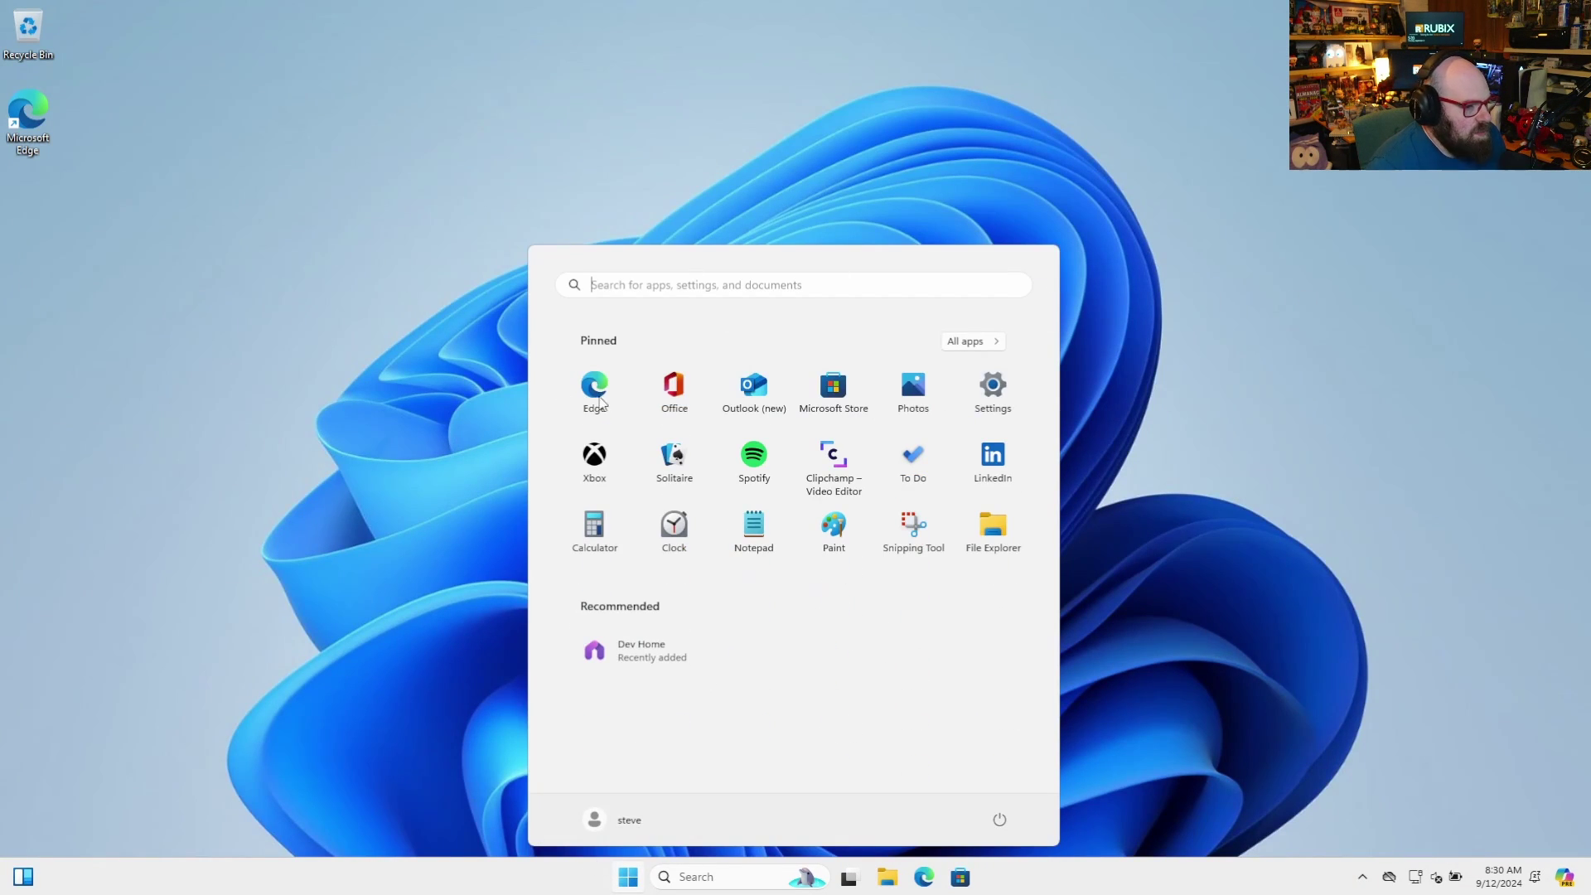
{"action": "left_click", "coordinate": [1017, 393]}
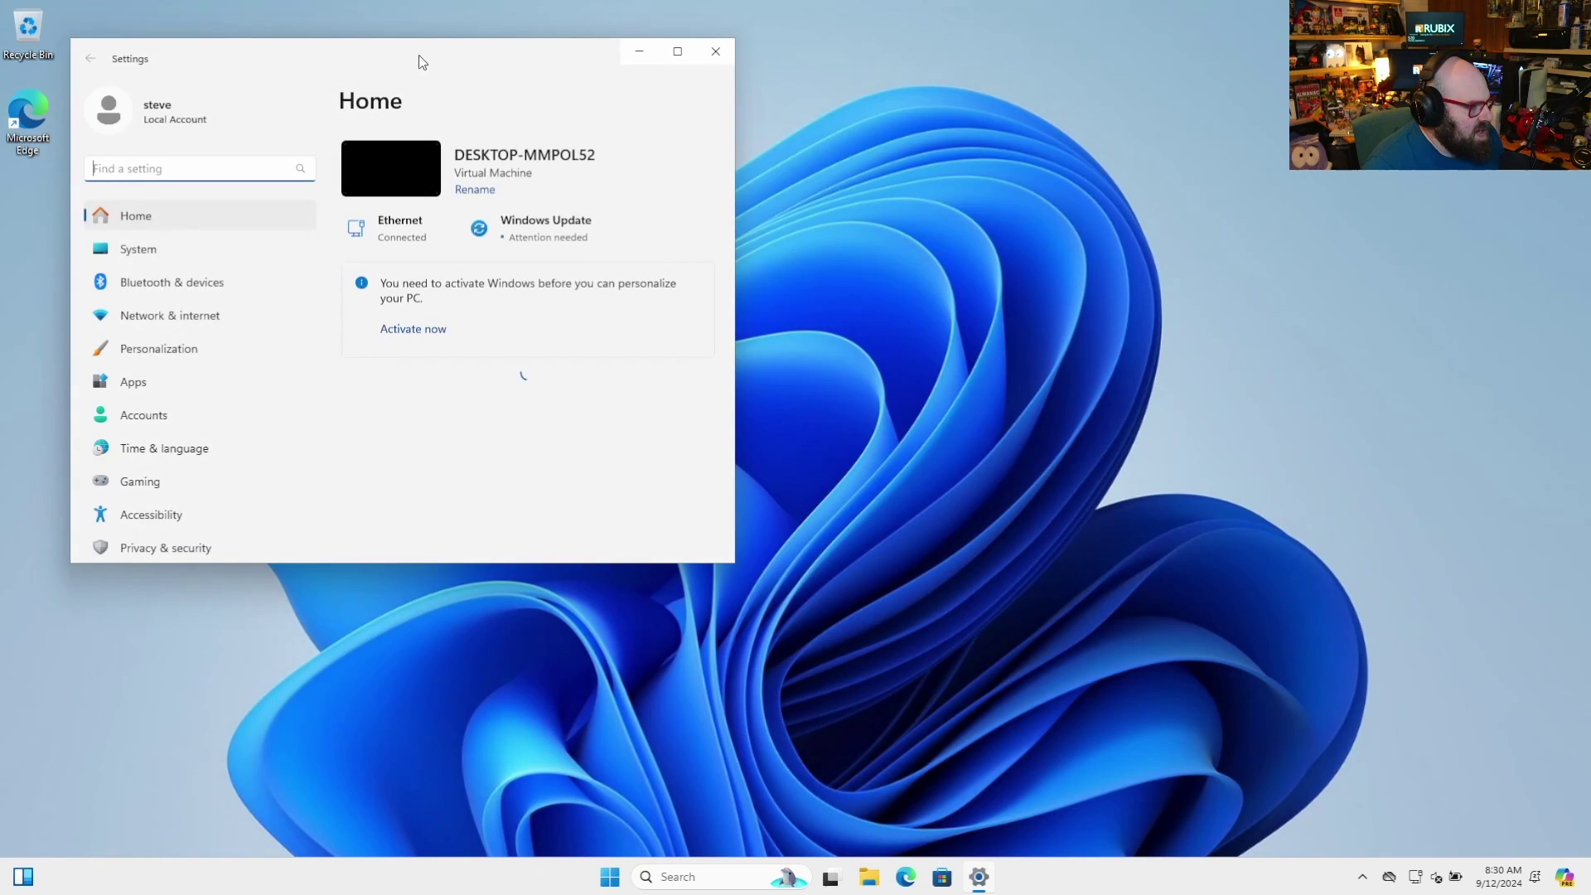
{"action": "left_click", "coordinate": [193, 422]}
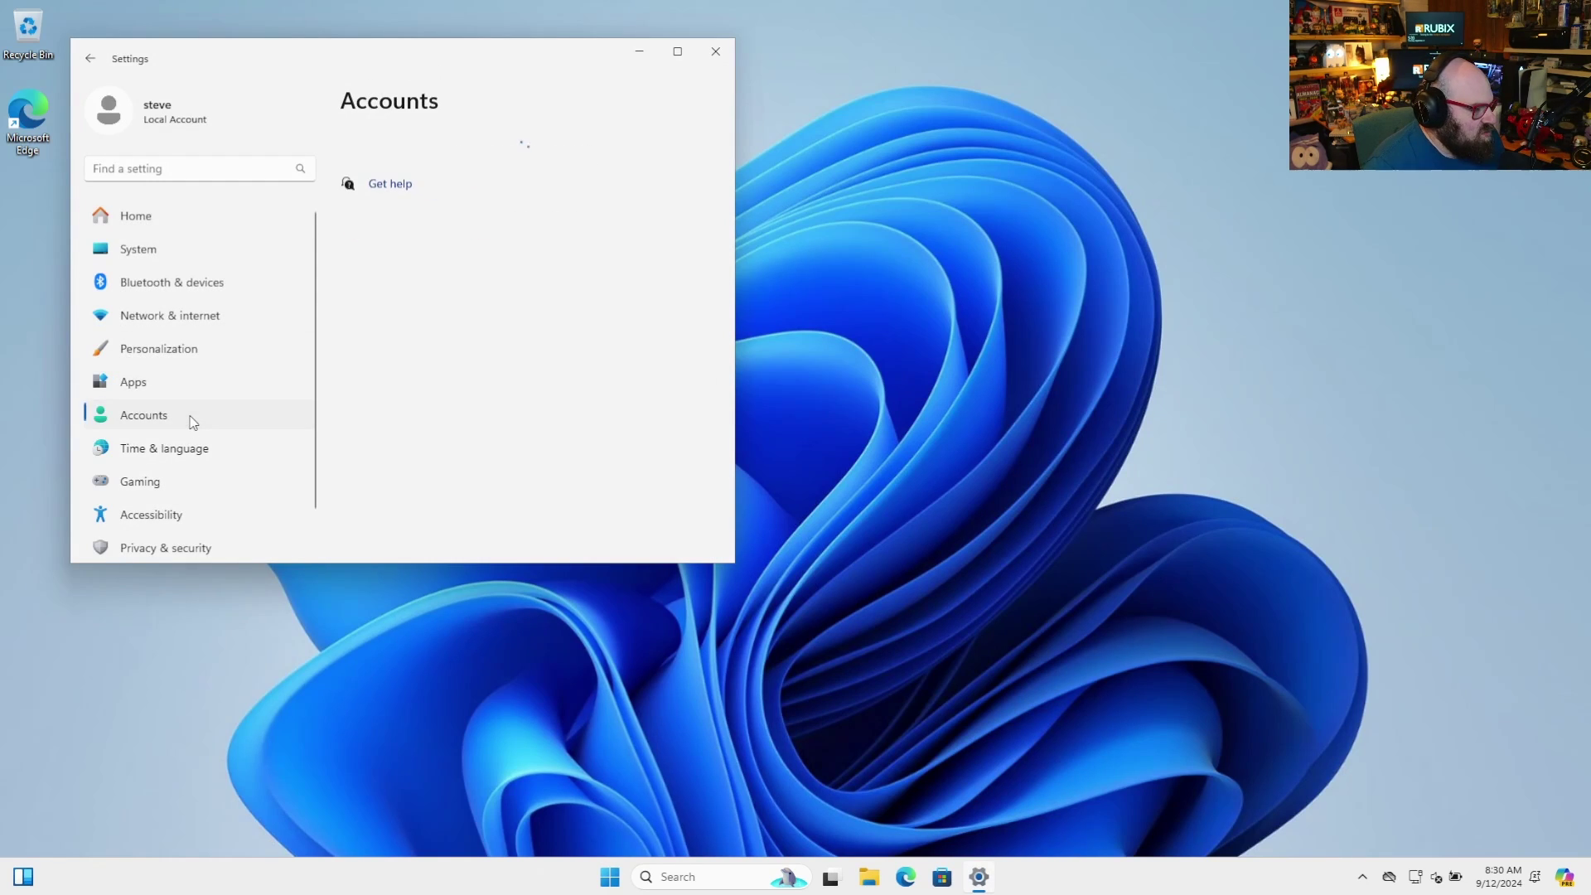
{"action": "scroll", "coordinate": [544, 453], "scroll_direction": "down", "scroll_amount": 6}
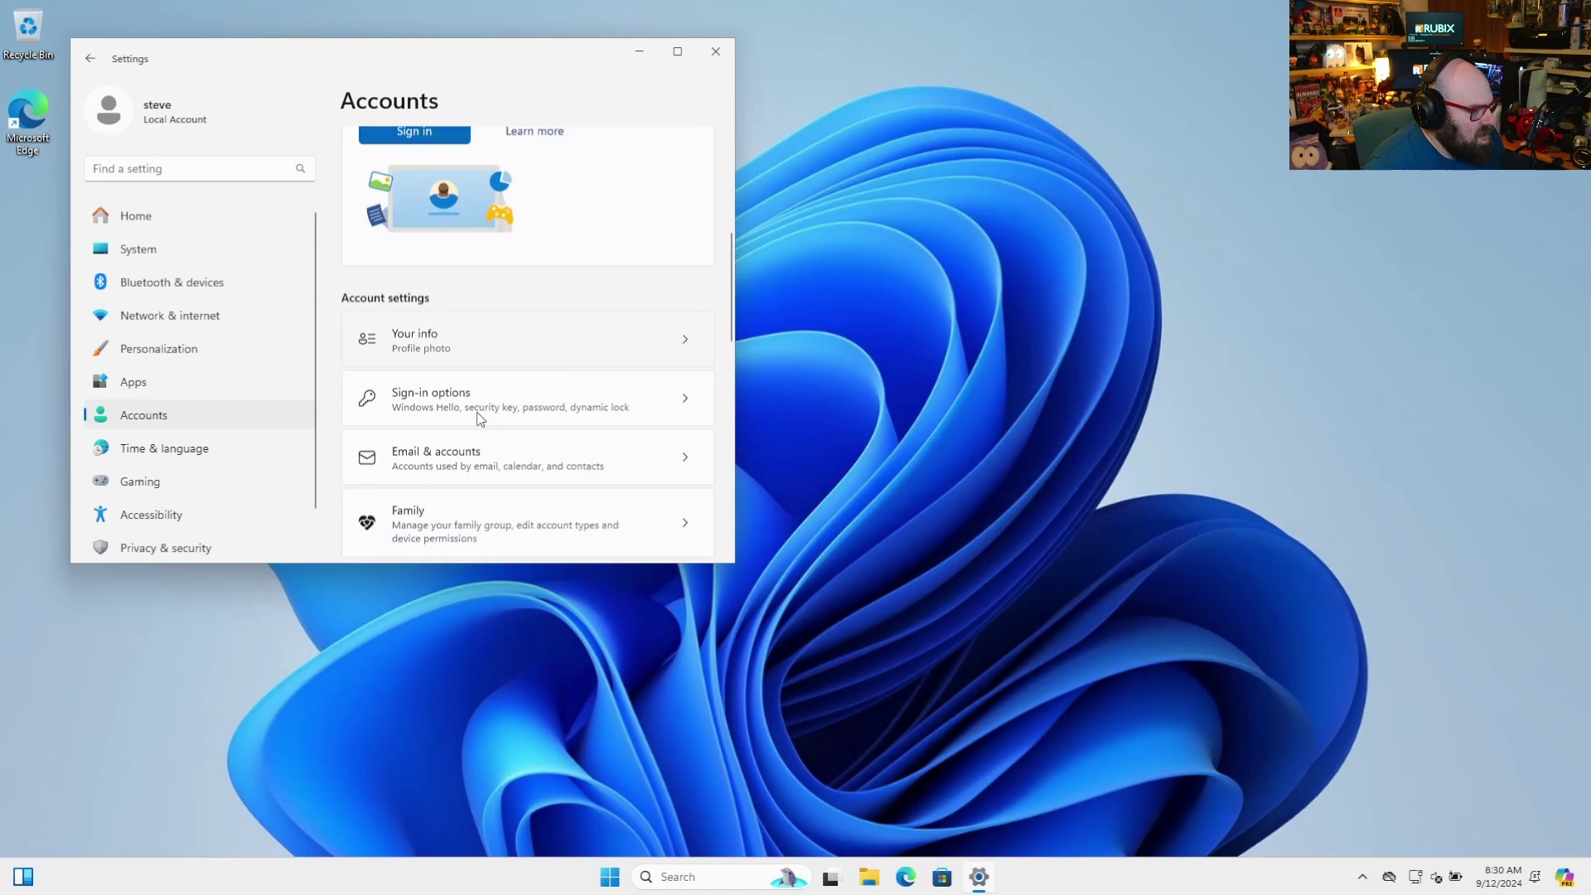
{"action": "scroll", "coordinate": [480, 415], "scroll_direction": "down", "scroll_amount": 3}
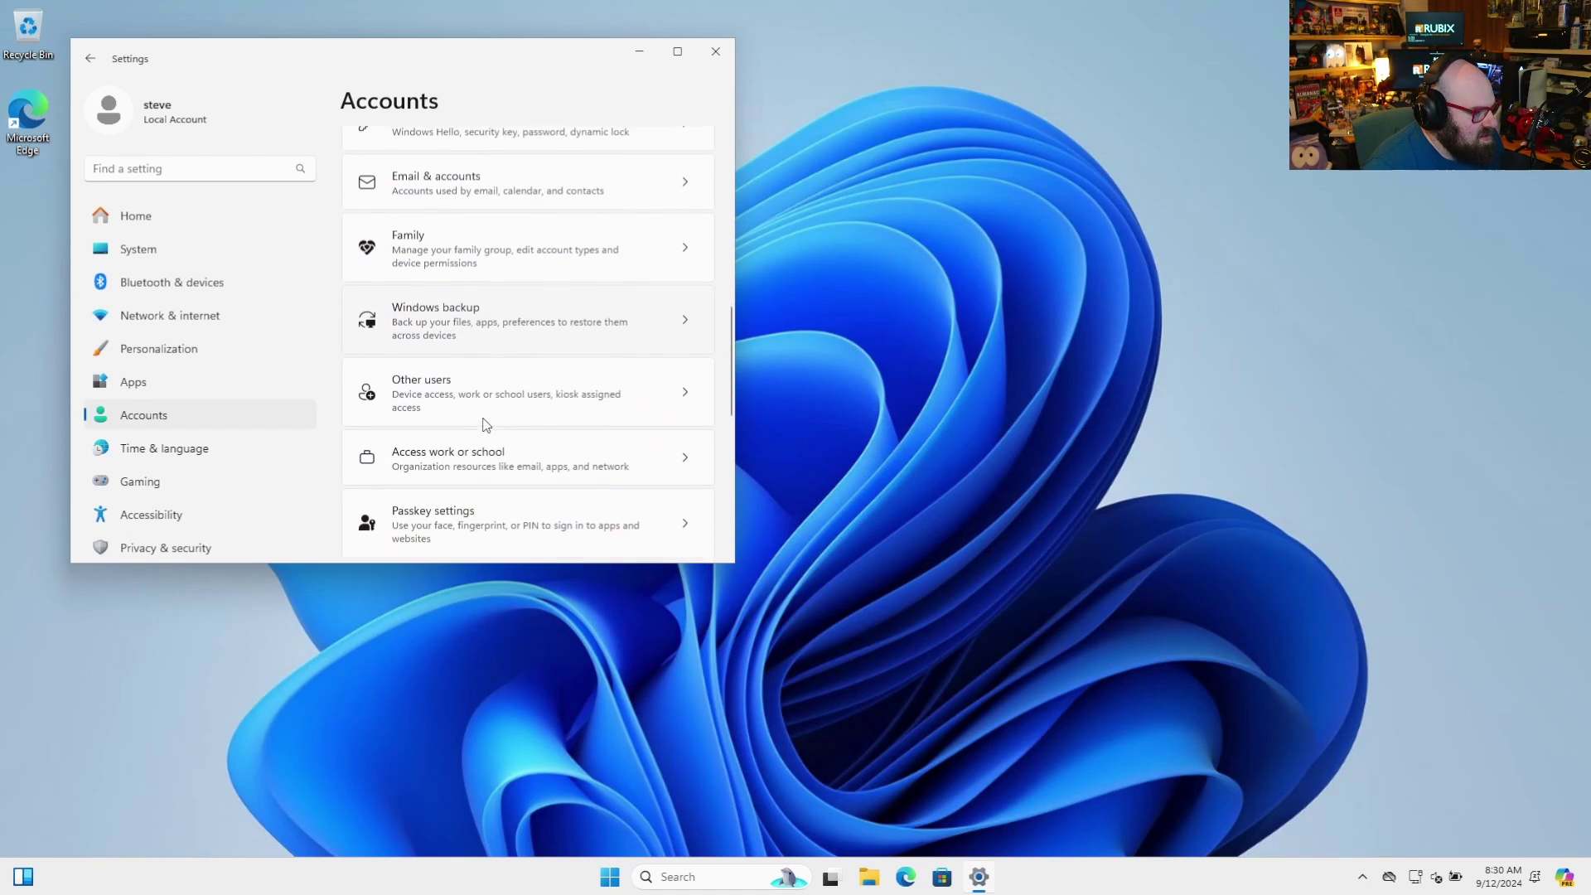
{"action": "left_click", "coordinate": [481, 465]}
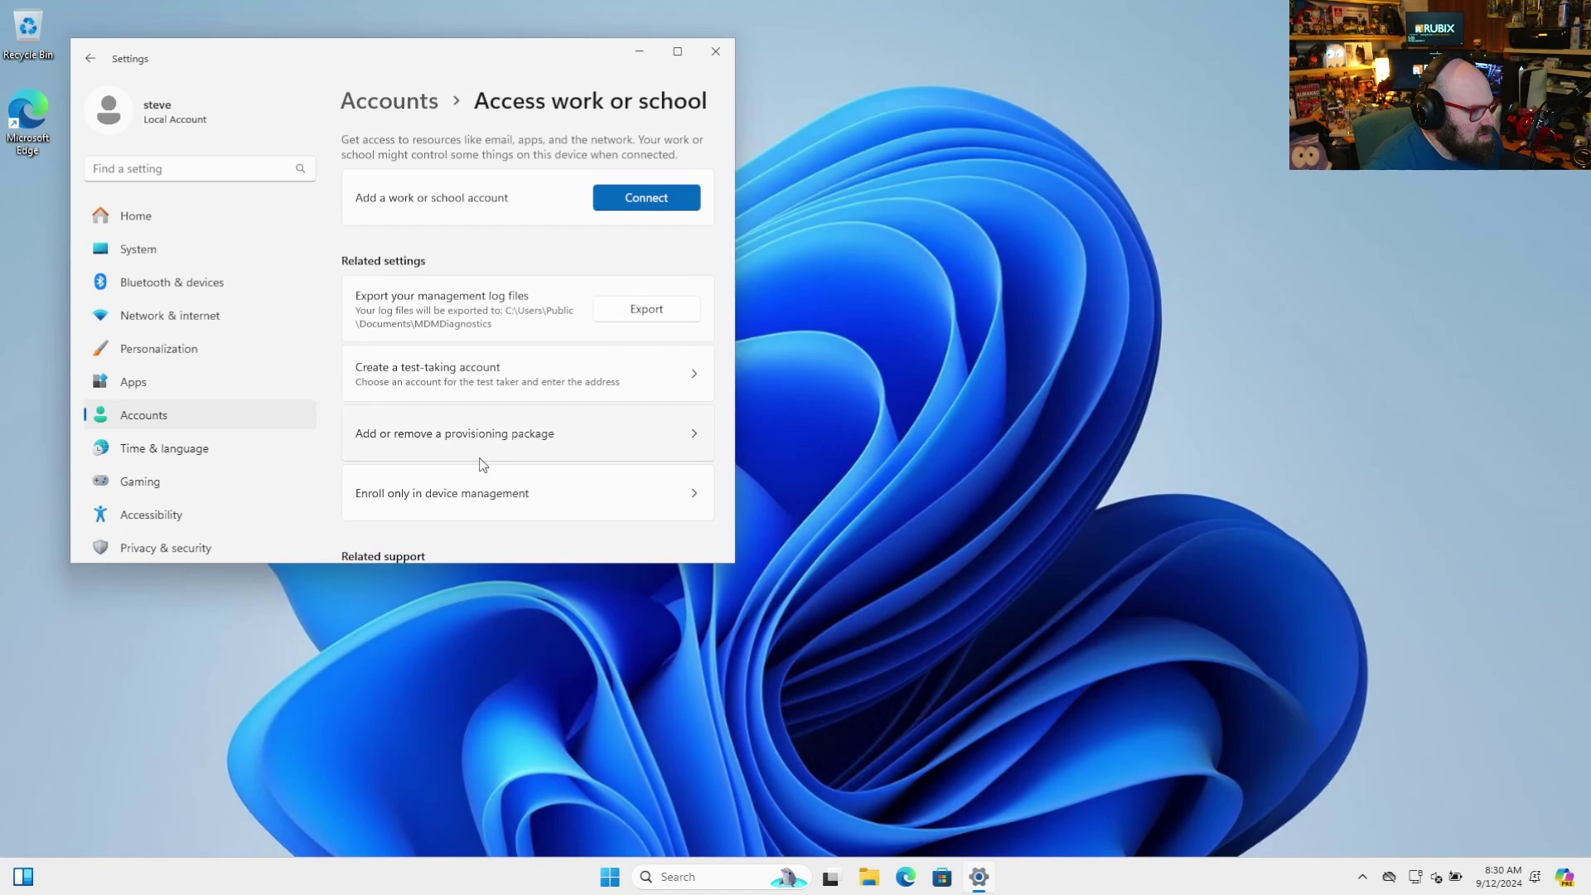
Join this device to Microsoft Entra ID, entering the work account email and password
{"action": "left_click", "coordinate": [619, 199]}
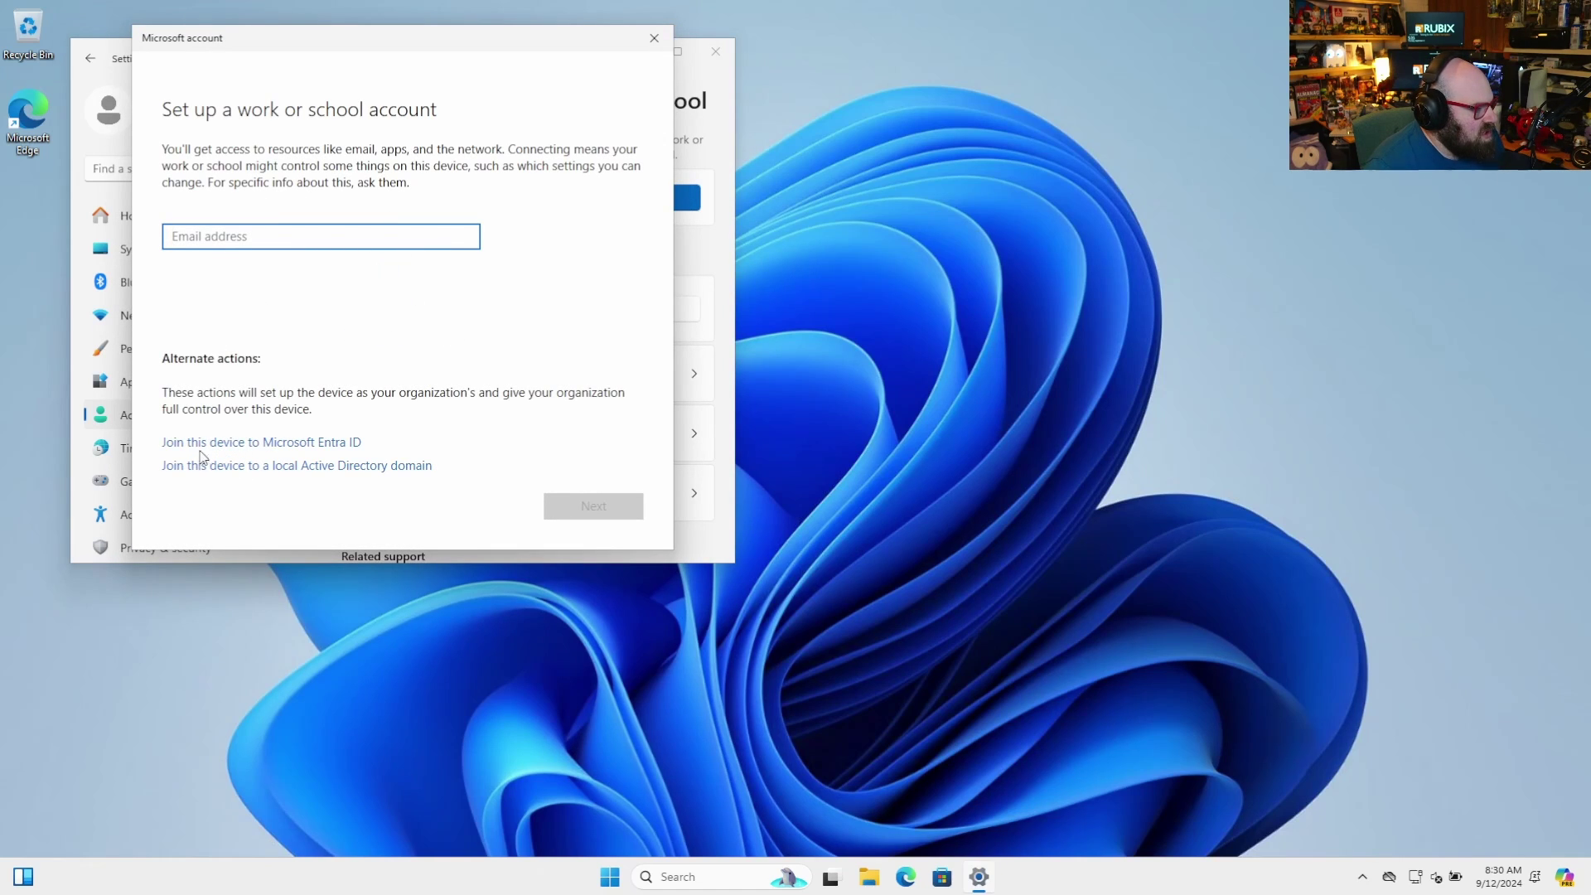
{"action": "left_click", "coordinate": [204, 446]}
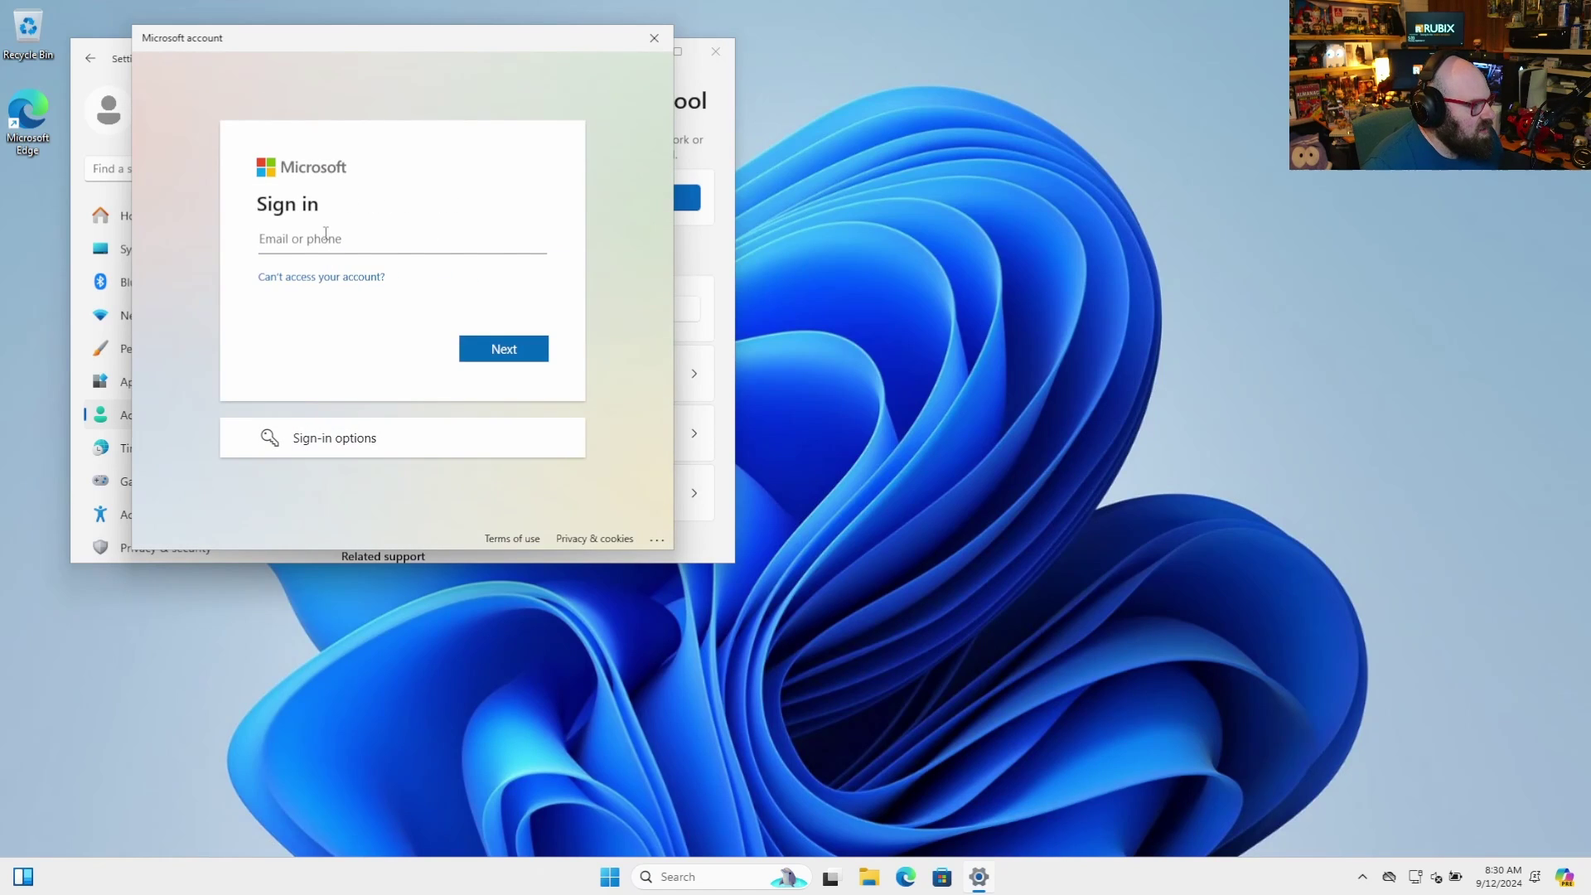
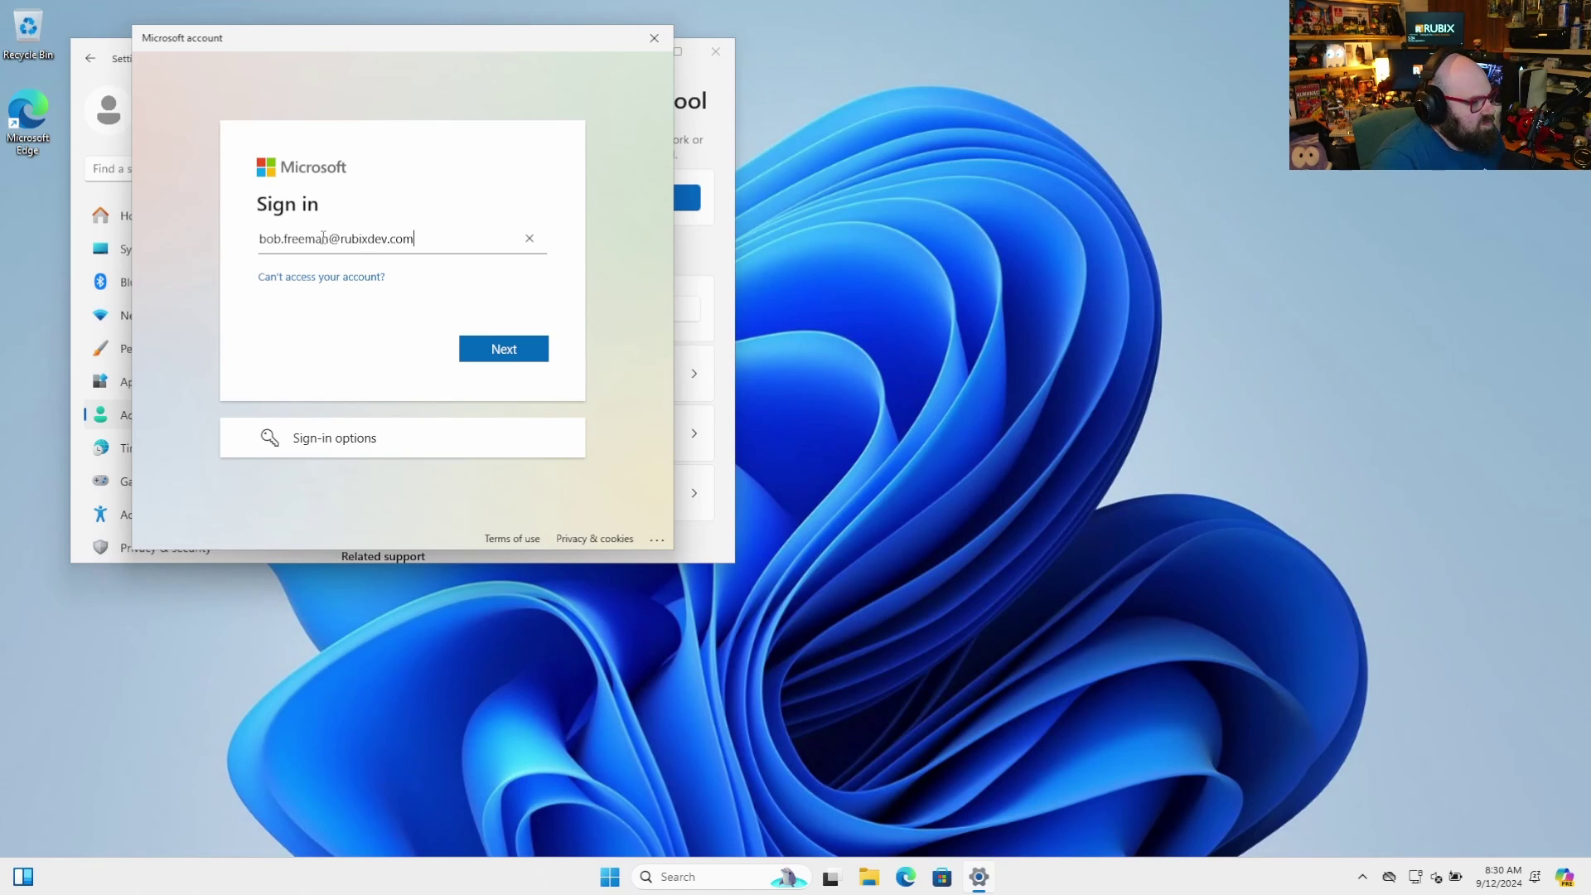
{"action": "key", "text": "Return"}
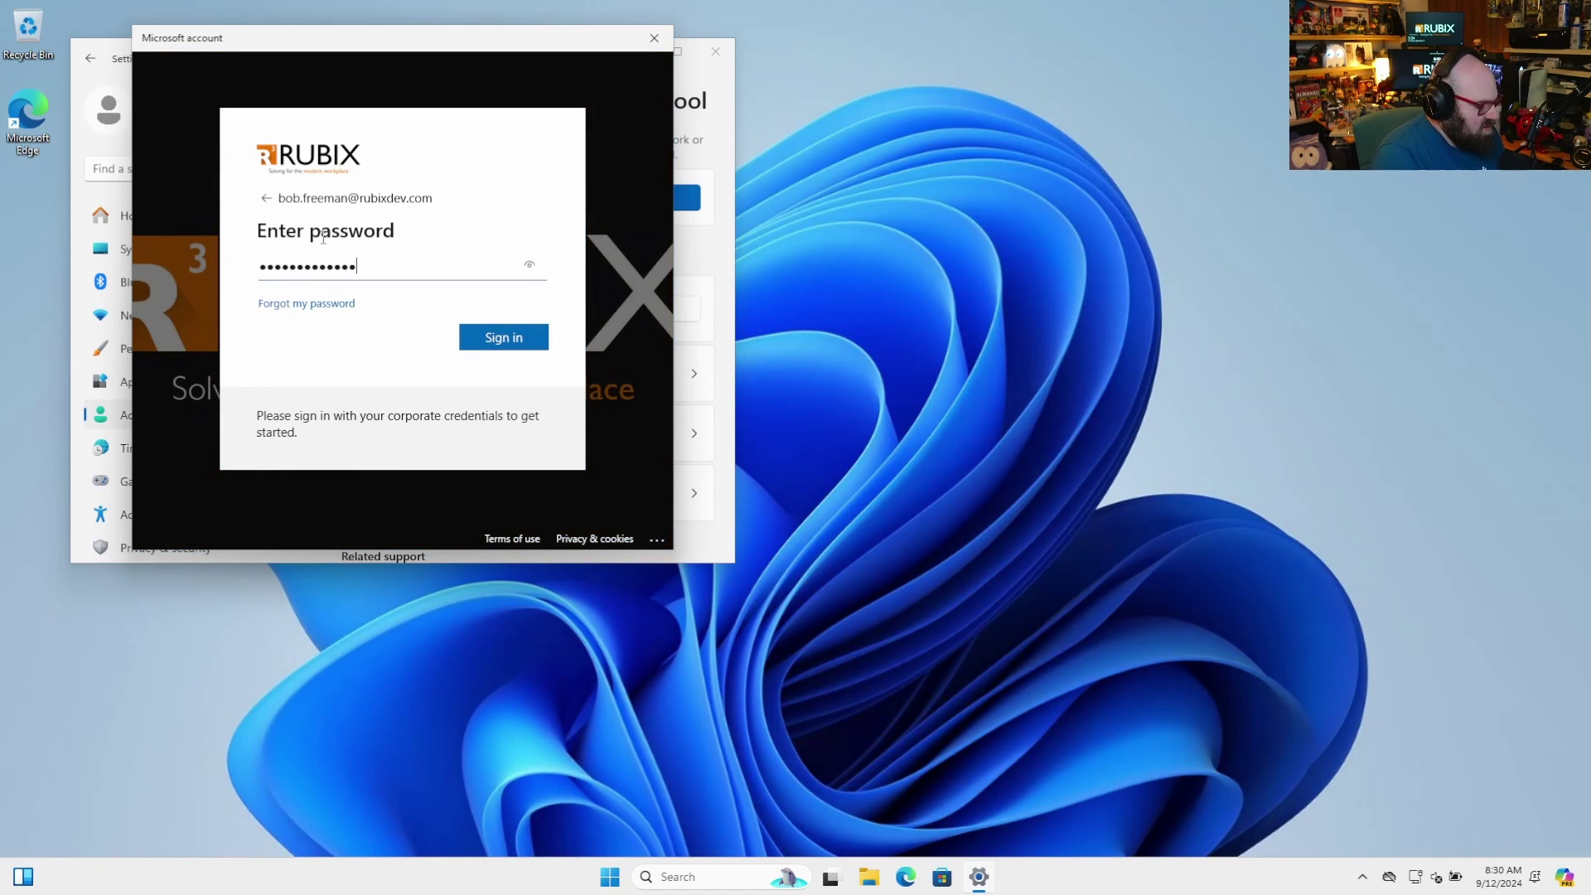
{"action": "key", "text": "Return"}
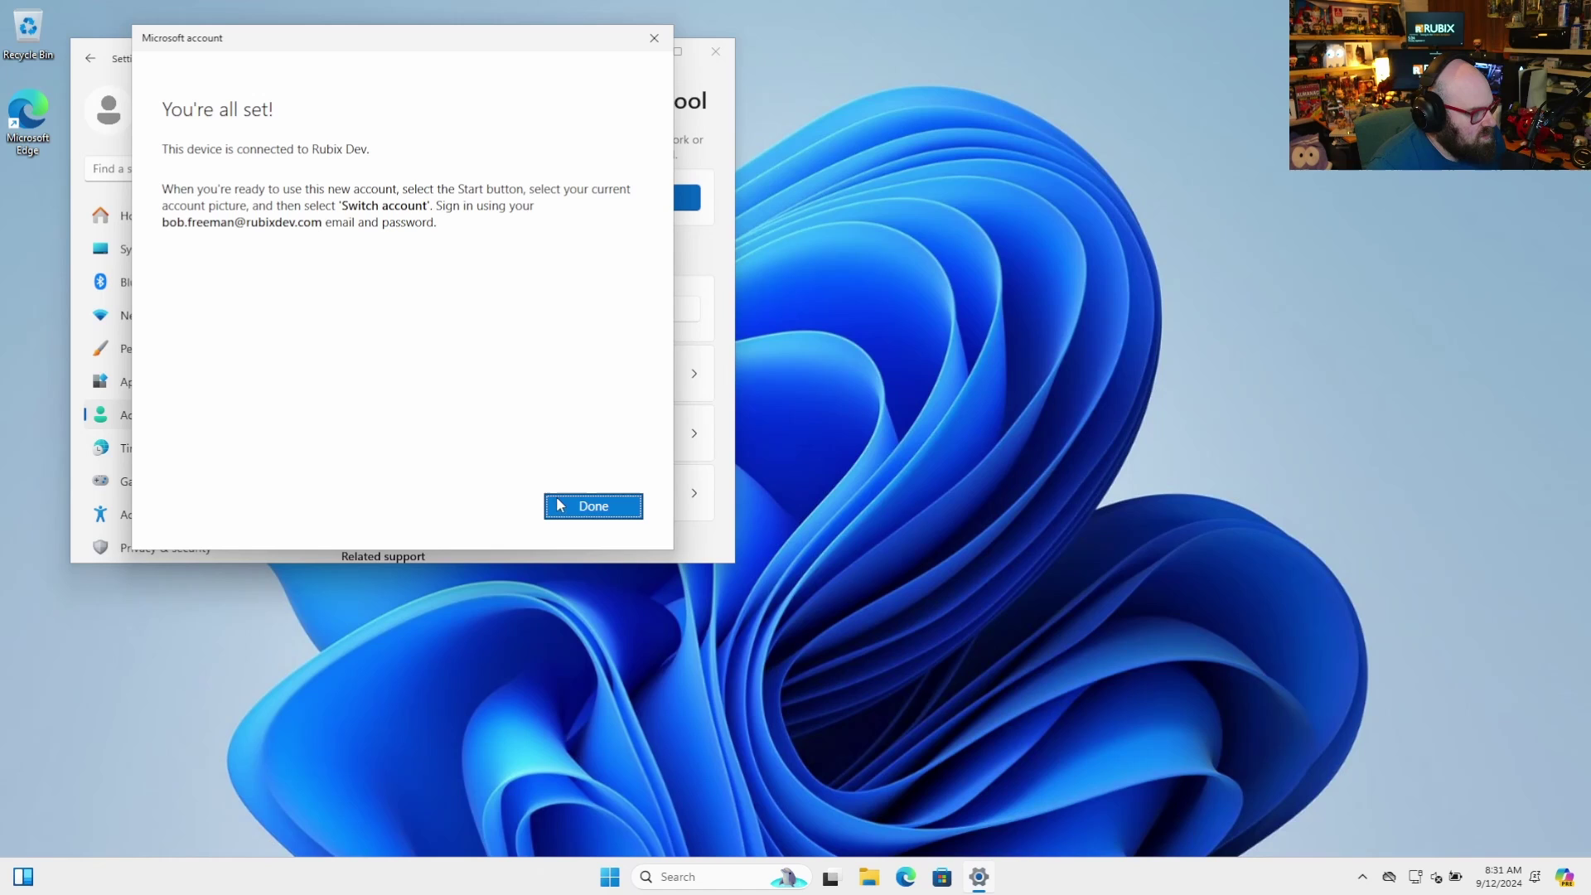
Dismiss the setup confirmation, switch user, and sign in as Other user with the work account
{"action": "left_click", "coordinate": [570, 505]}
{"action": "left_click", "coordinate": [608, 871]}
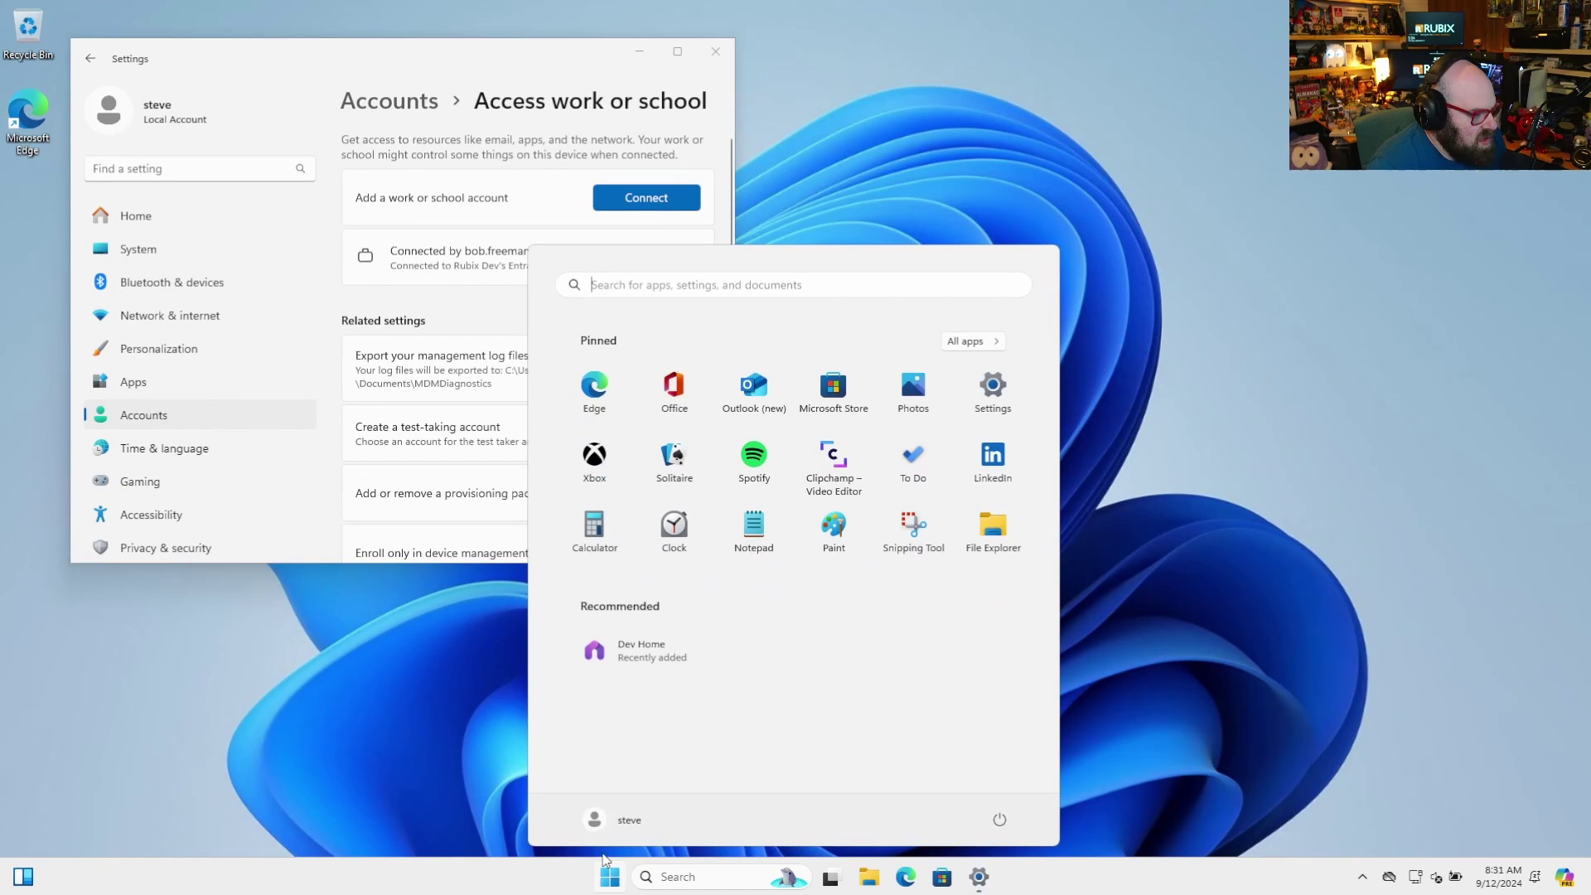
{"action": "left_click", "coordinate": [602, 820]}
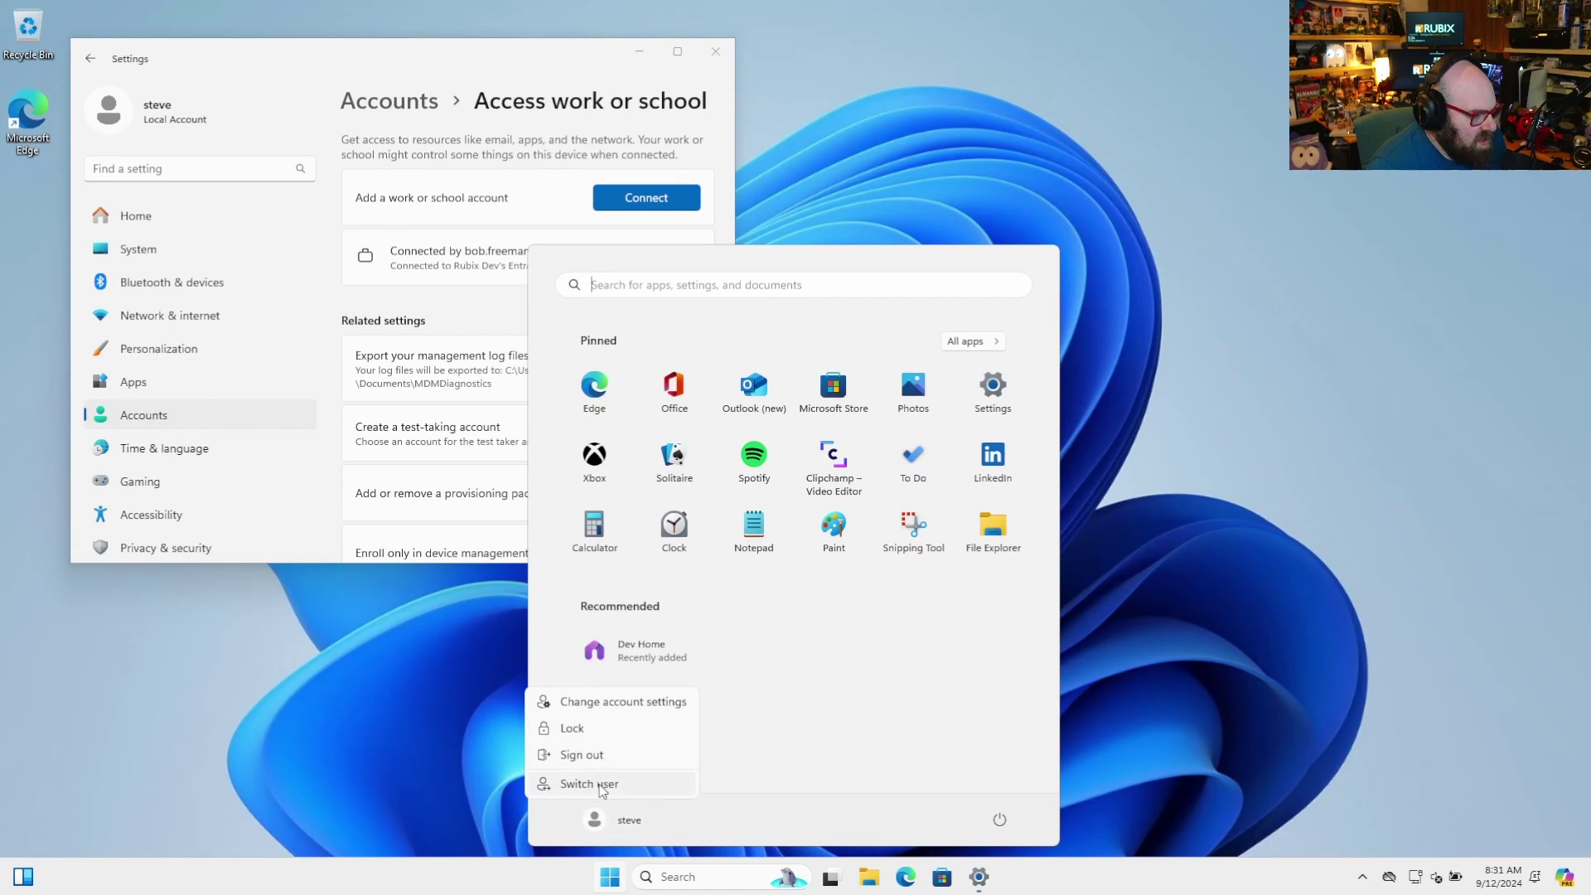
{"action": "left_click", "coordinate": [605, 781]}
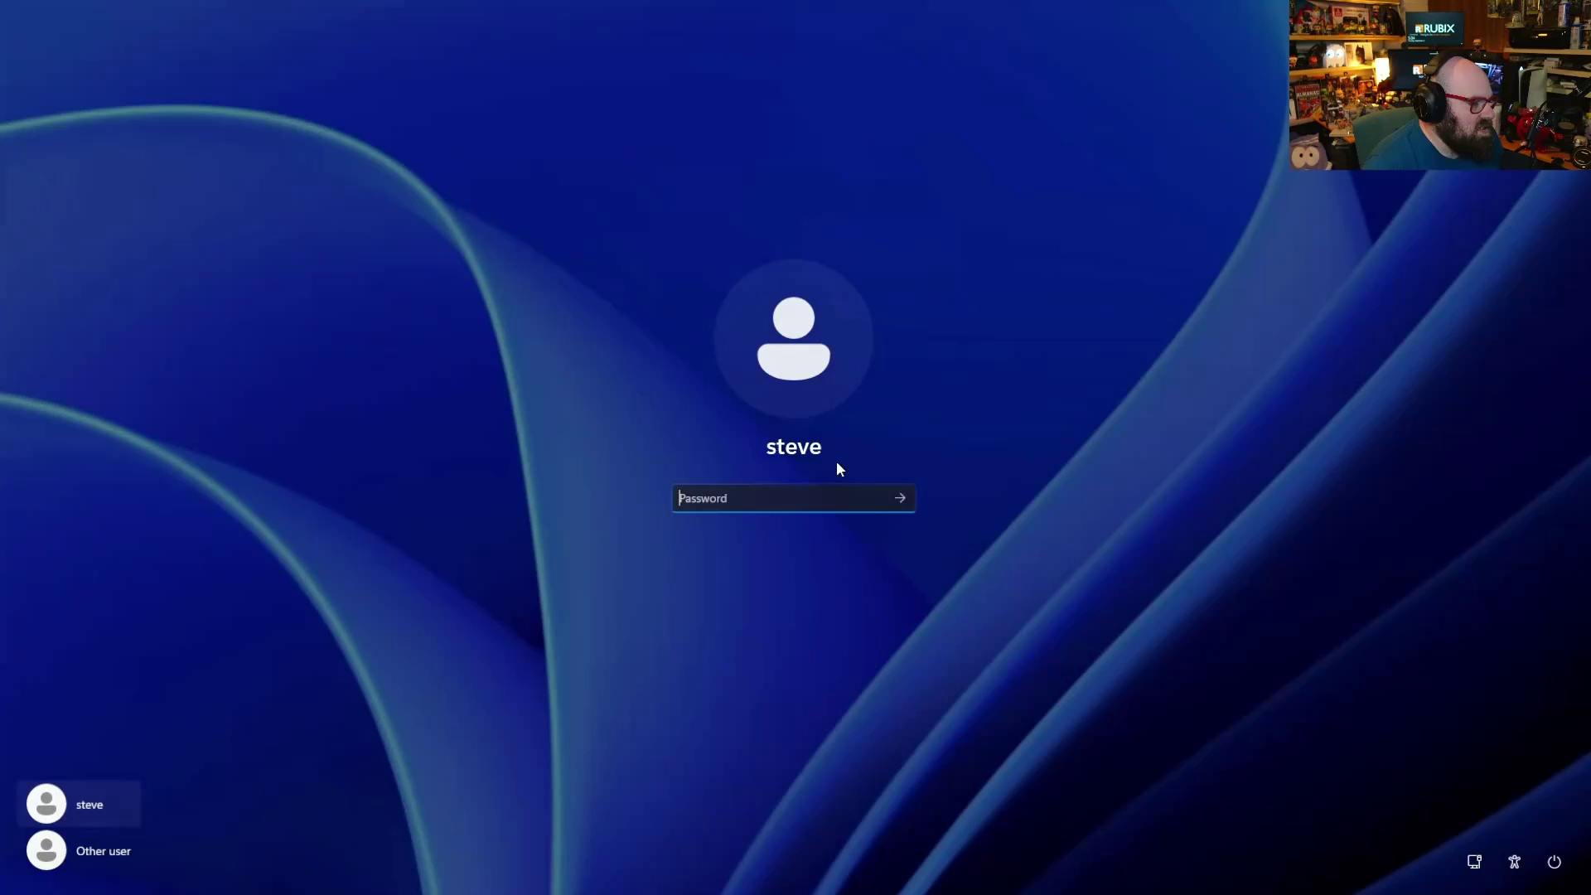
{"action": "left_click", "coordinate": [102, 852]}
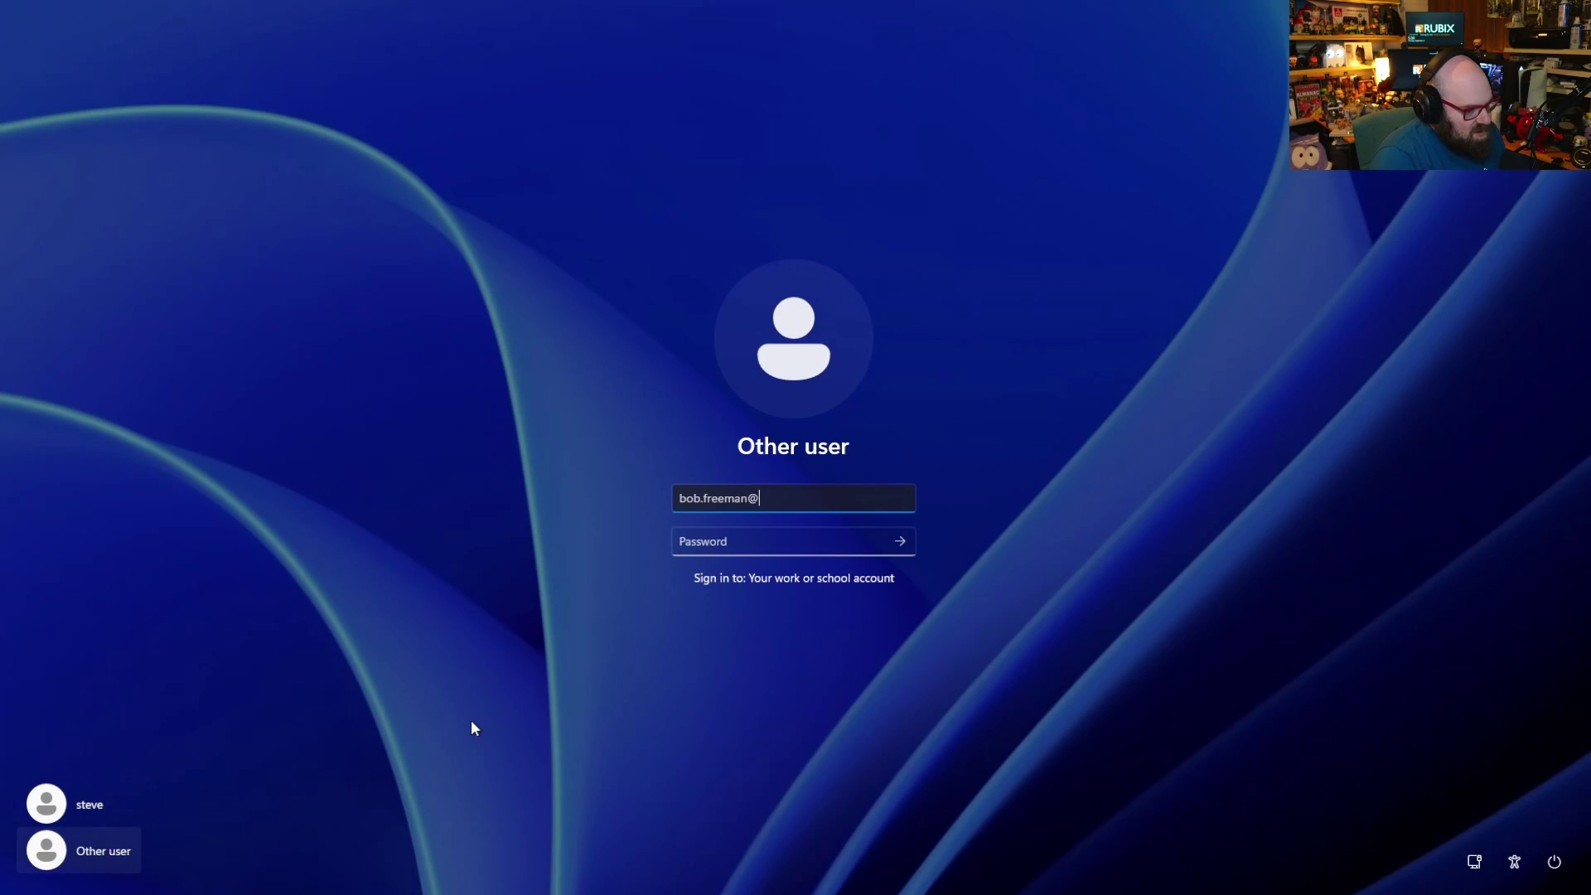
{"action": "key", "text": "Return"}
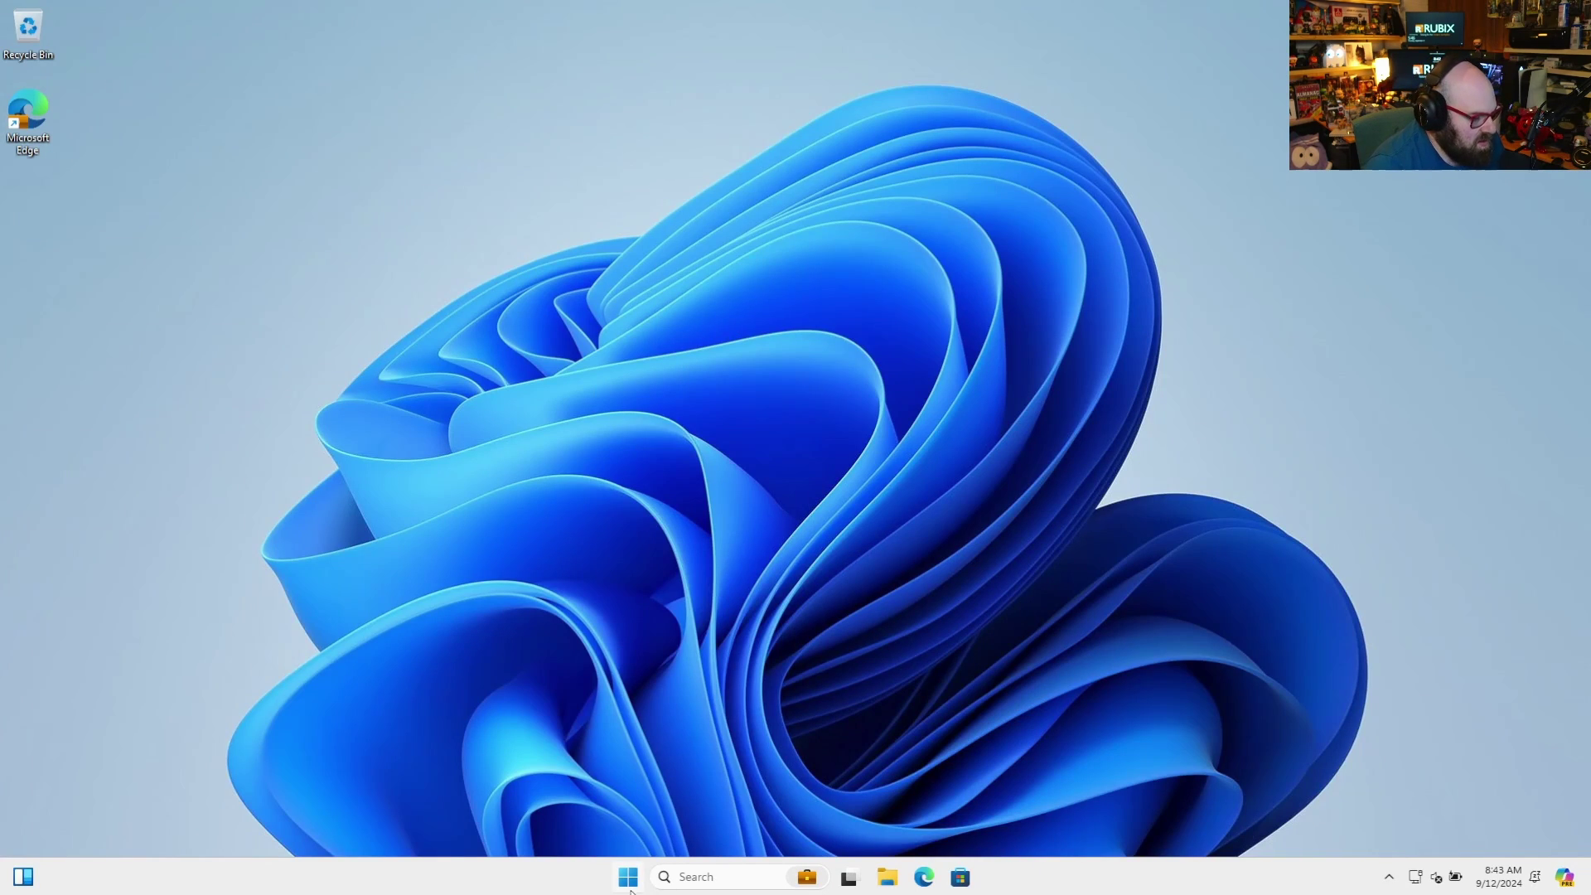
Confirm in Settings > Accounts that the work account is an Administrator, then minimize Settings
{"action": "left_click", "coordinate": [629, 886]}
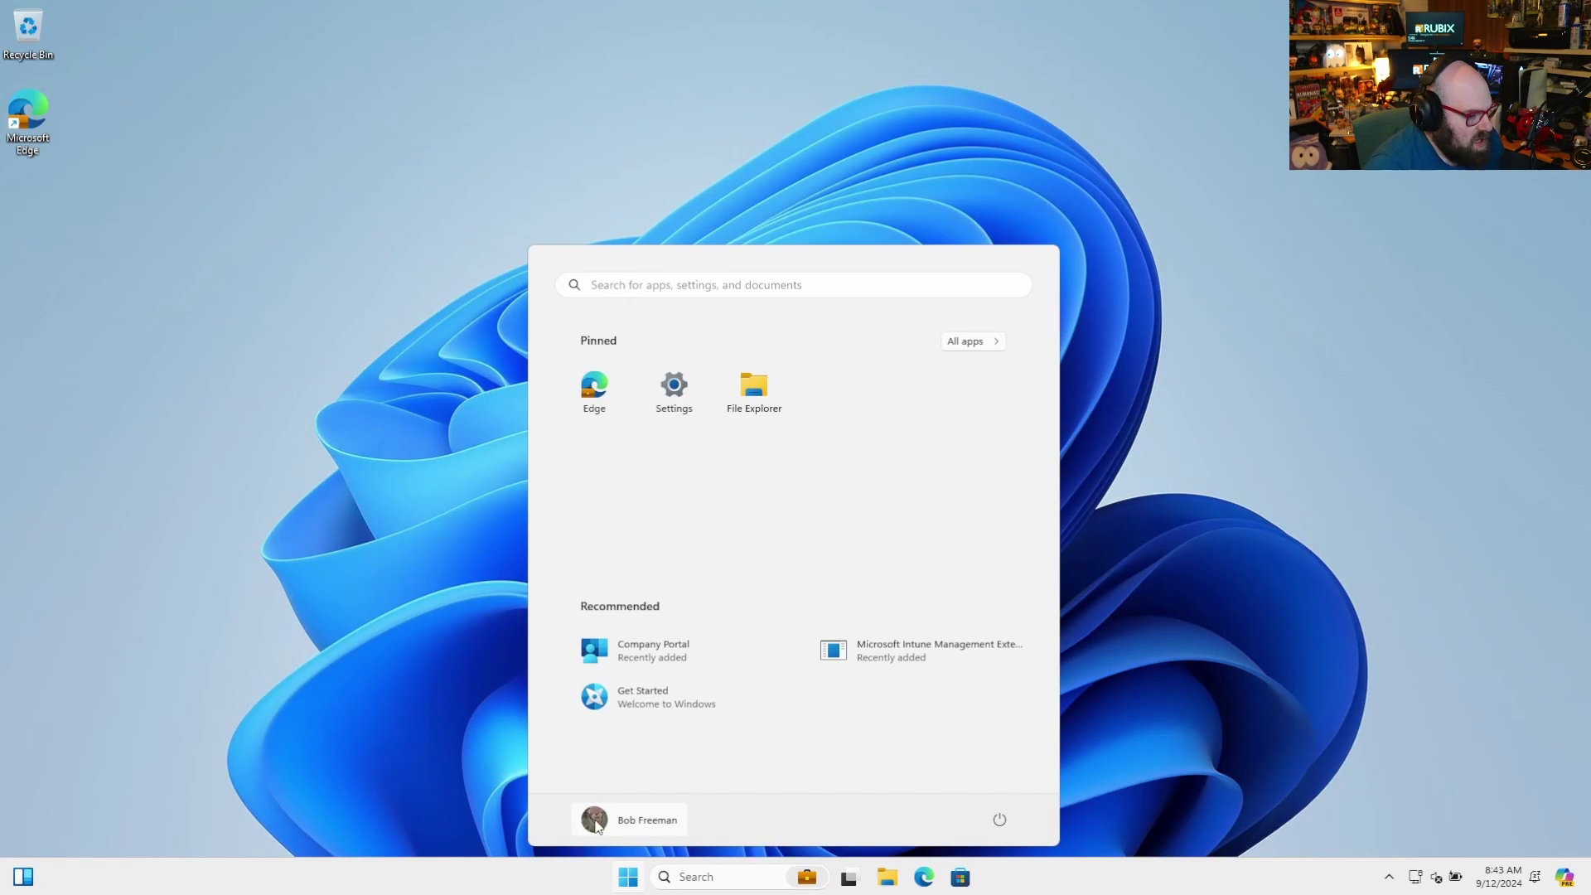
{"action": "left_click", "coordinate": [596, 822]}
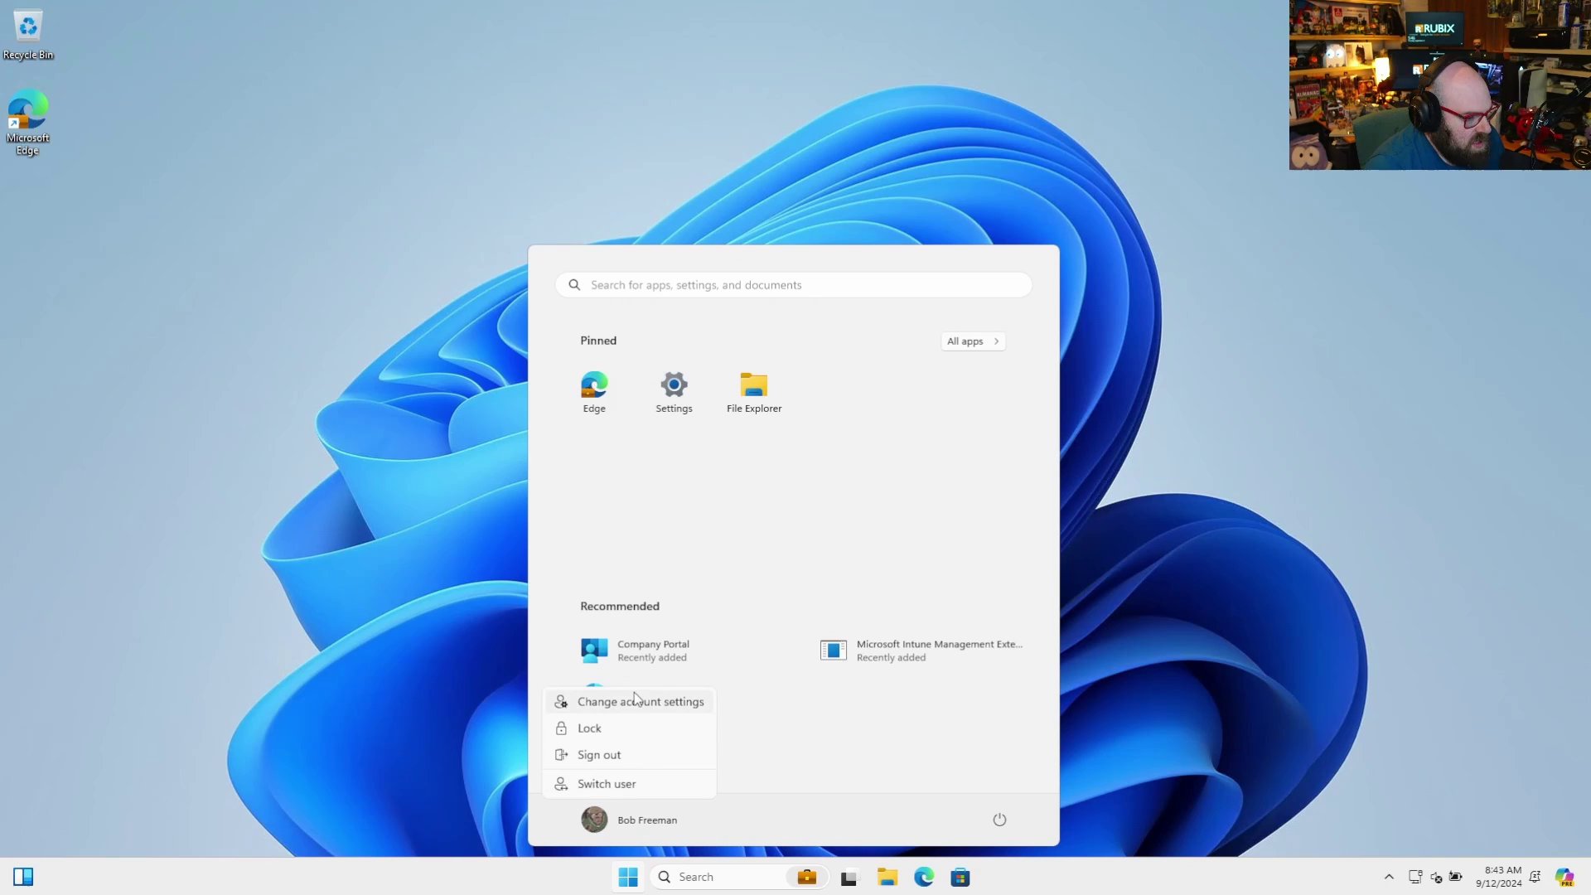
{"action": "left_click", "coordinate": [670, 385]}
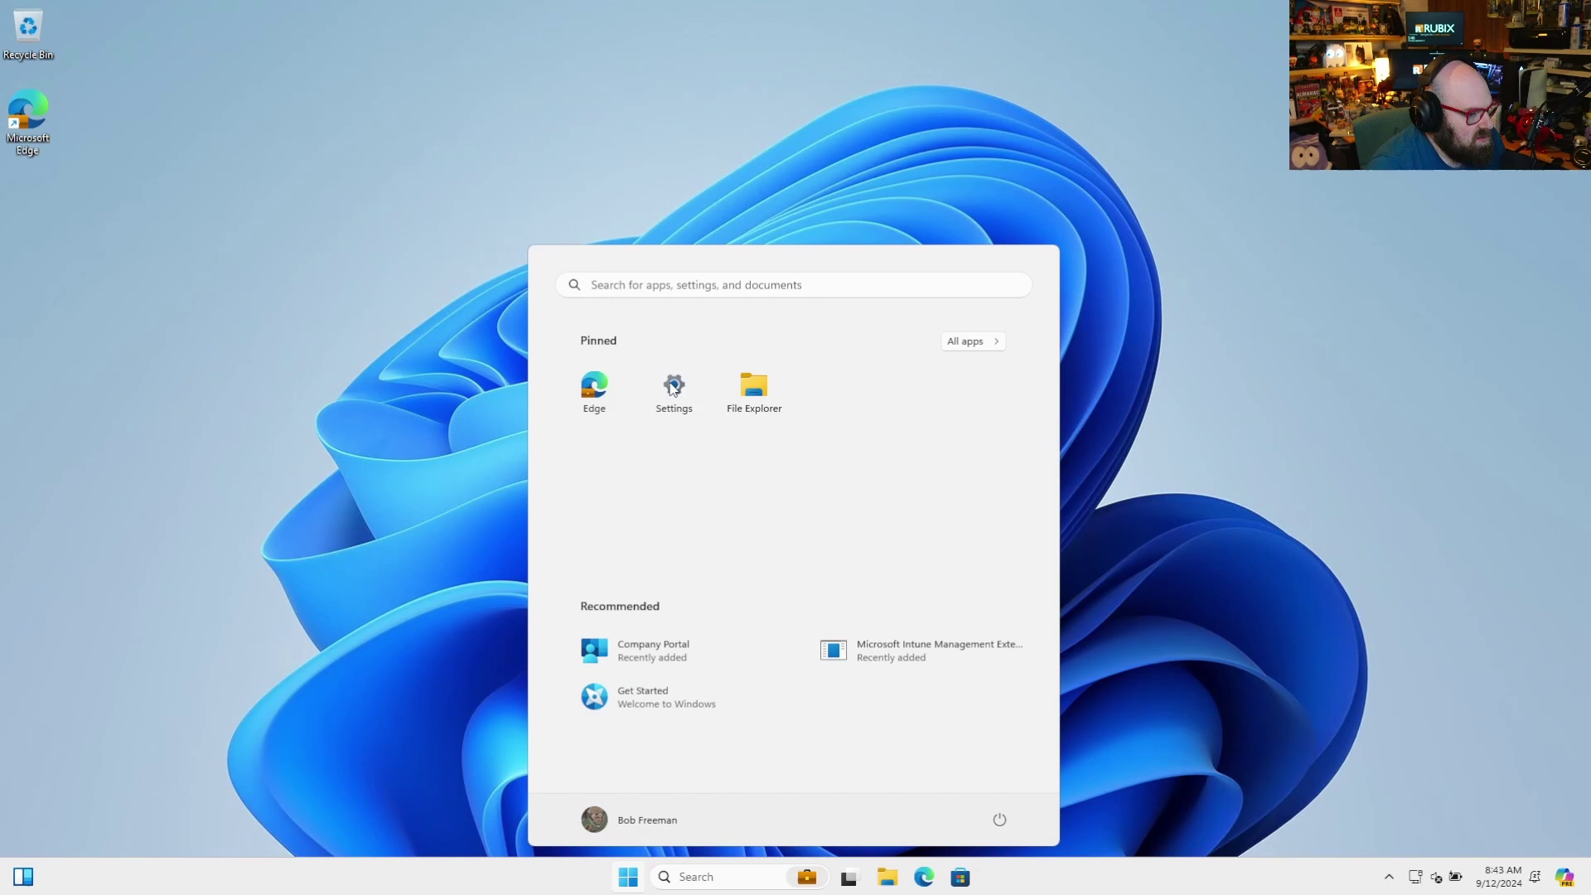
{"action": "left_click", "coordinate": [673, 387]}
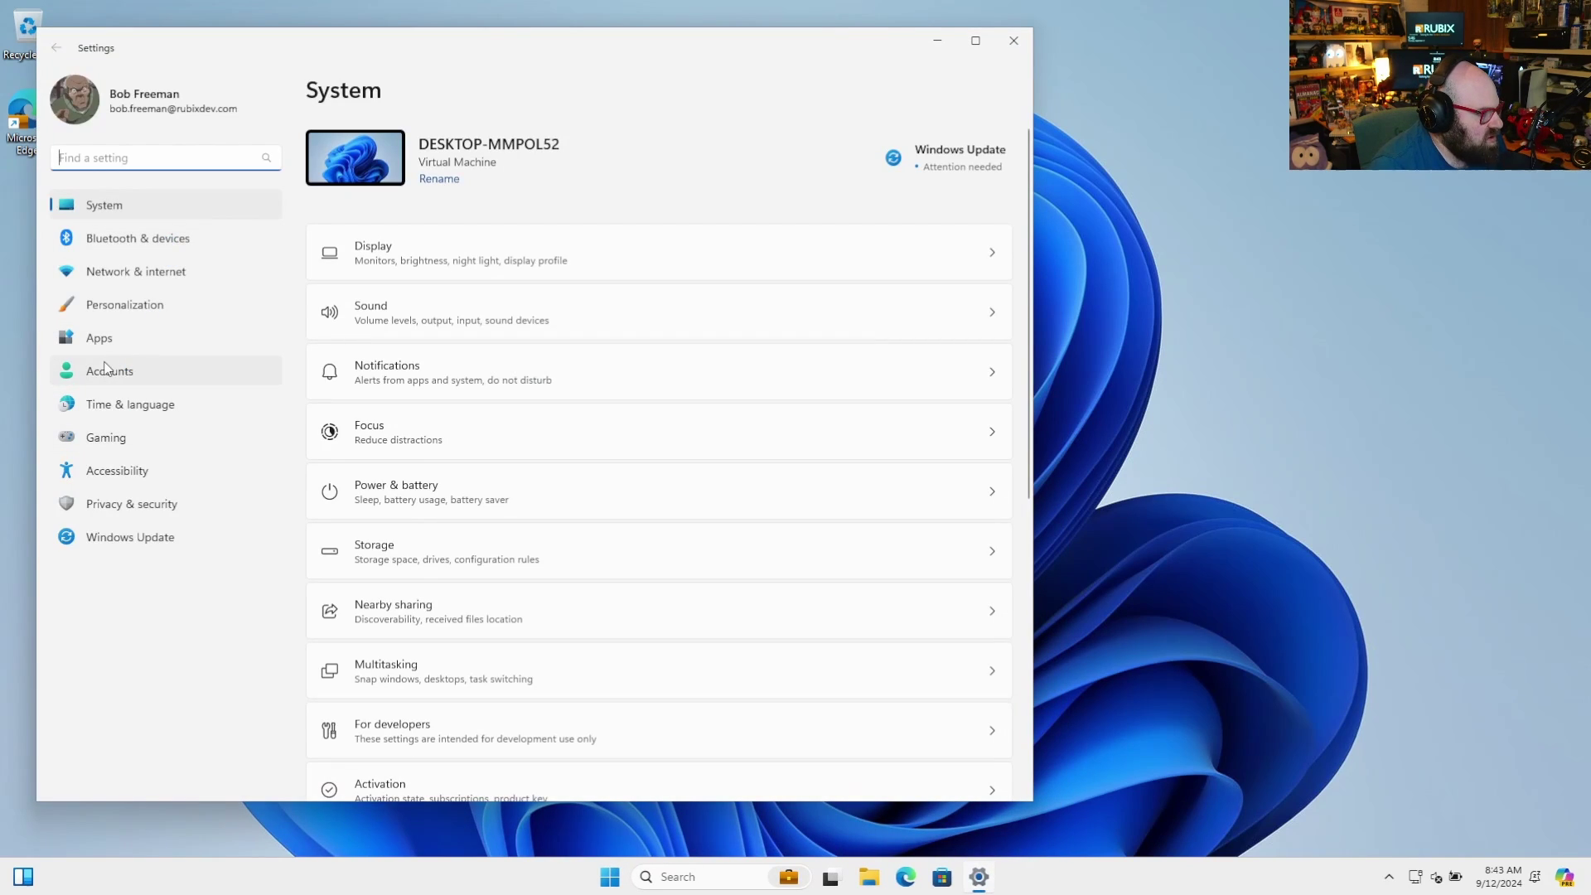
{"action": "left_click", "coordinate": [103, 373]}
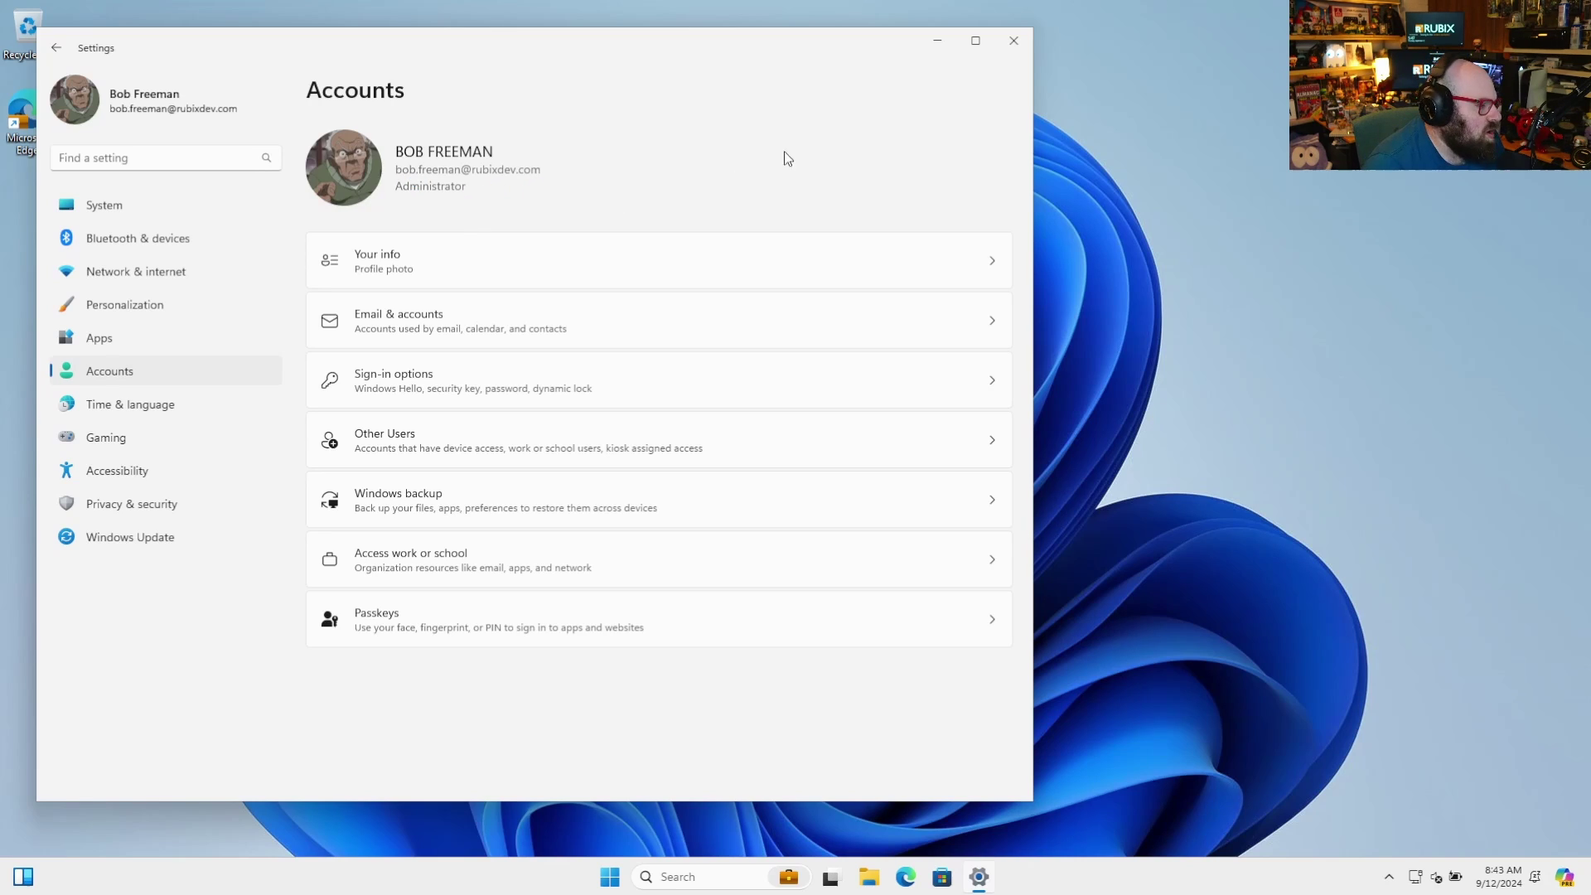
{"action": "left_click", "coordinate": [935, 41]}
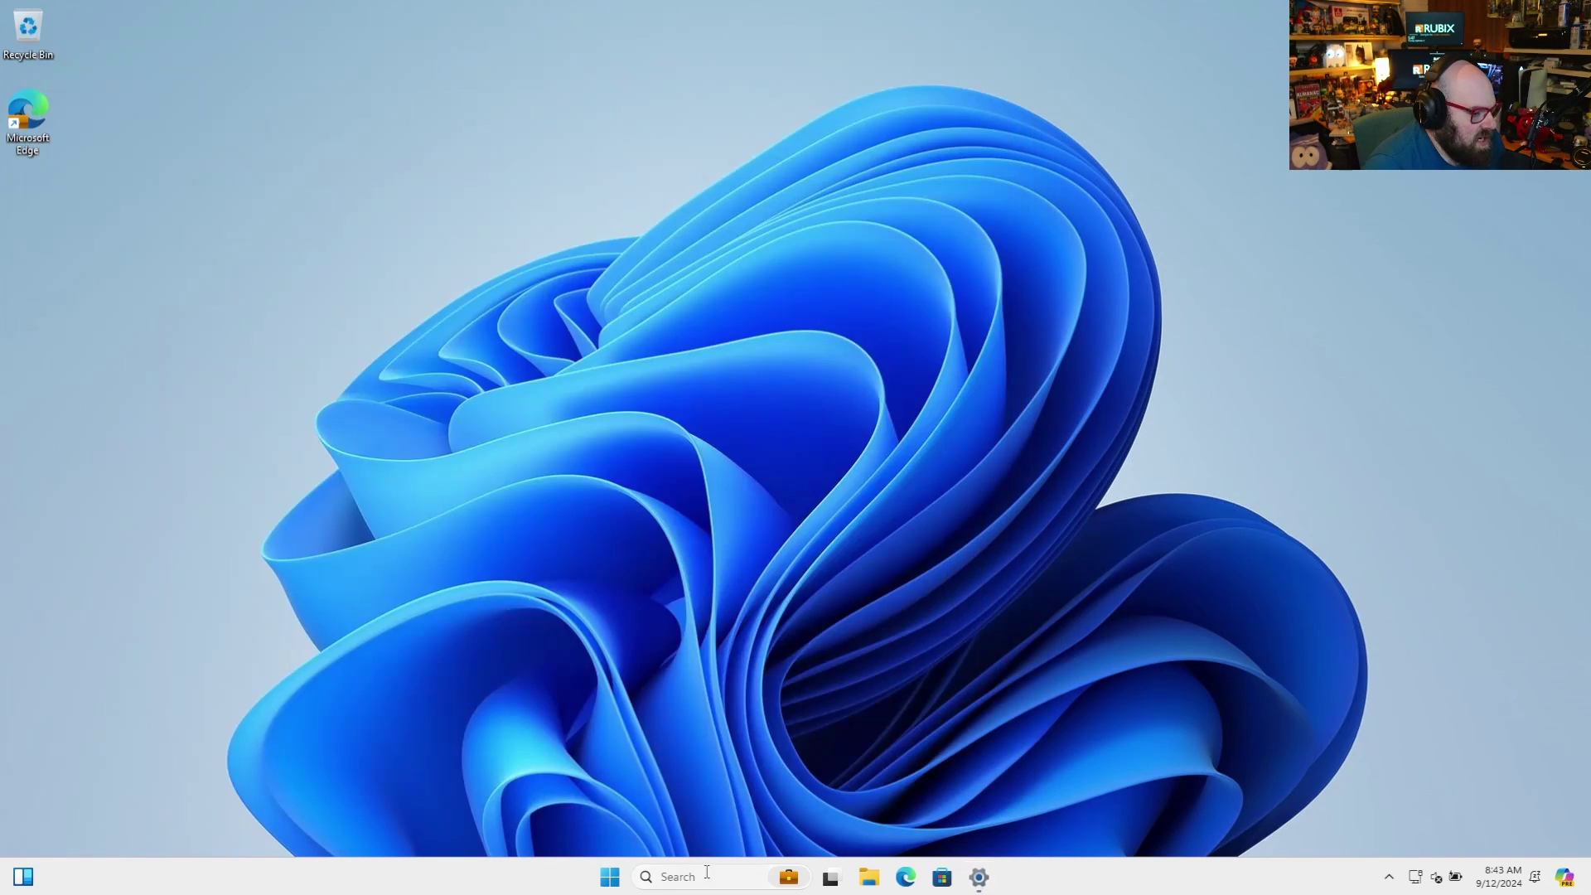
{"action": "left_click", "coordinate": [616, 880]}
Run Command Prompt as administrator from a 'cm' Start search and approve the UAC prompt
{"action": "type", "text": "cmd"}
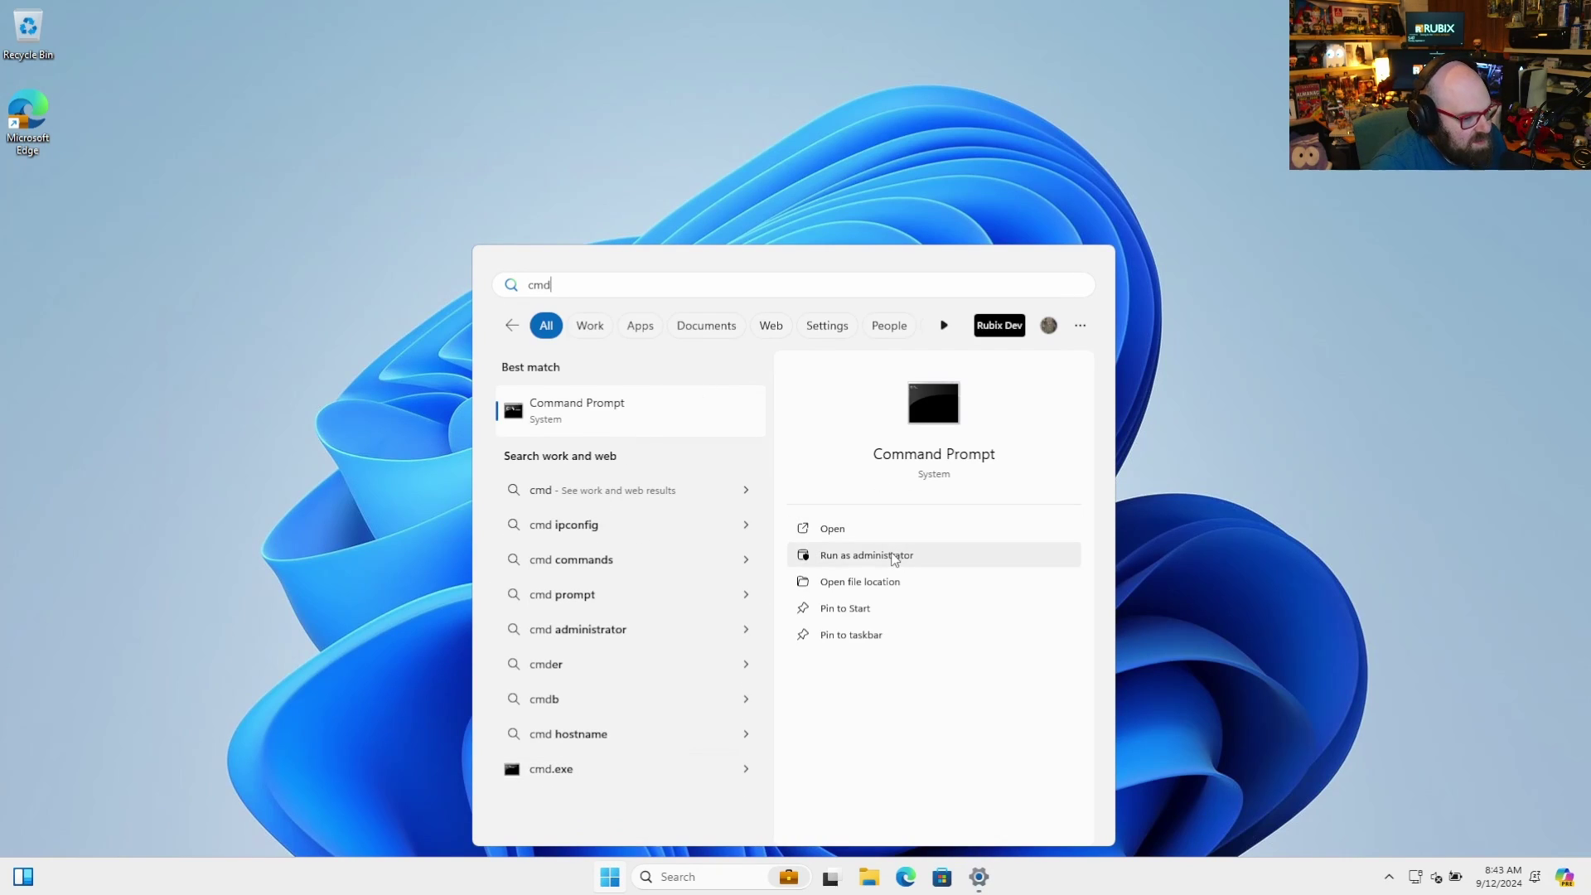
{"action": "left_click", "coordinate": [895, 557]}
{"action": "left_click", "coordinate": [711, 570]}
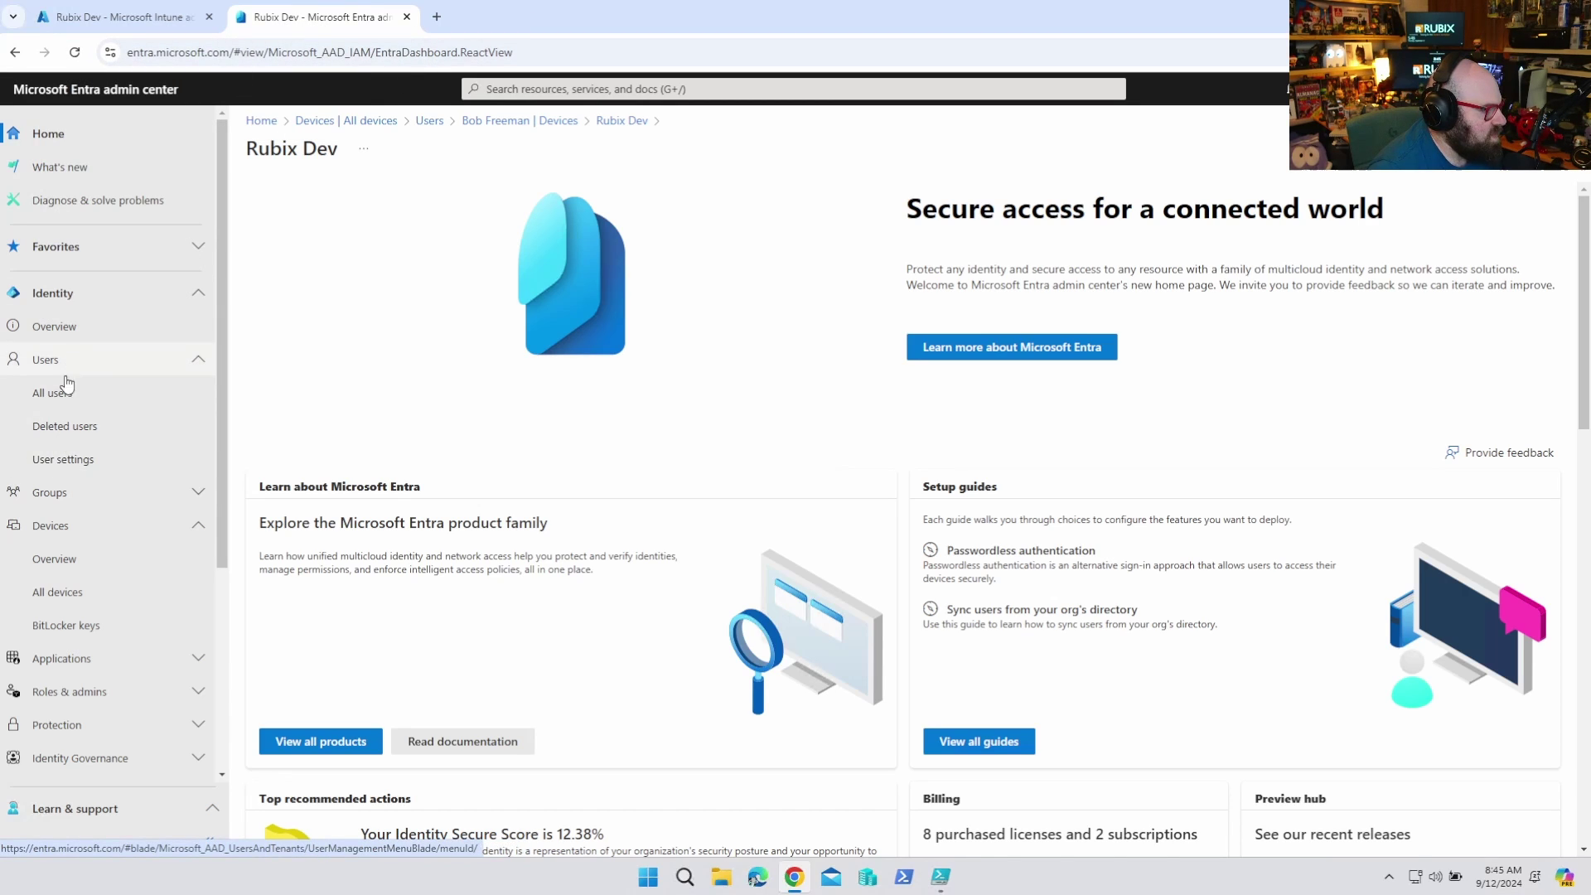
Open All devices > Device settings and scroll to Local administrator settings
{"action": "left_click", "coordinate": [84, 596]}
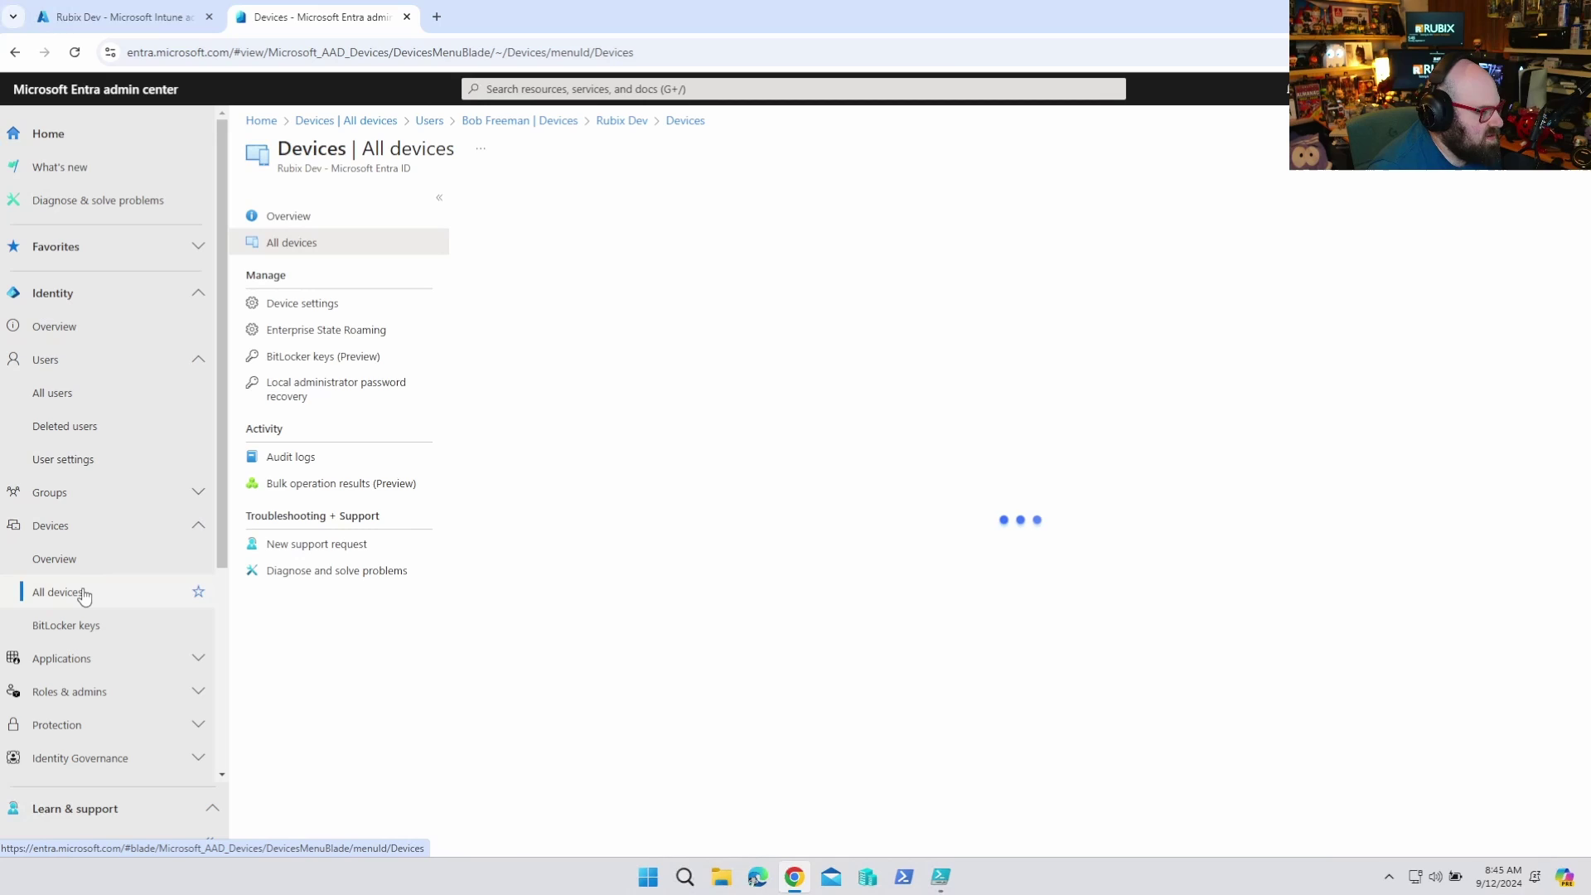
{"action": "left_click", "coordinate": [300, 305]}
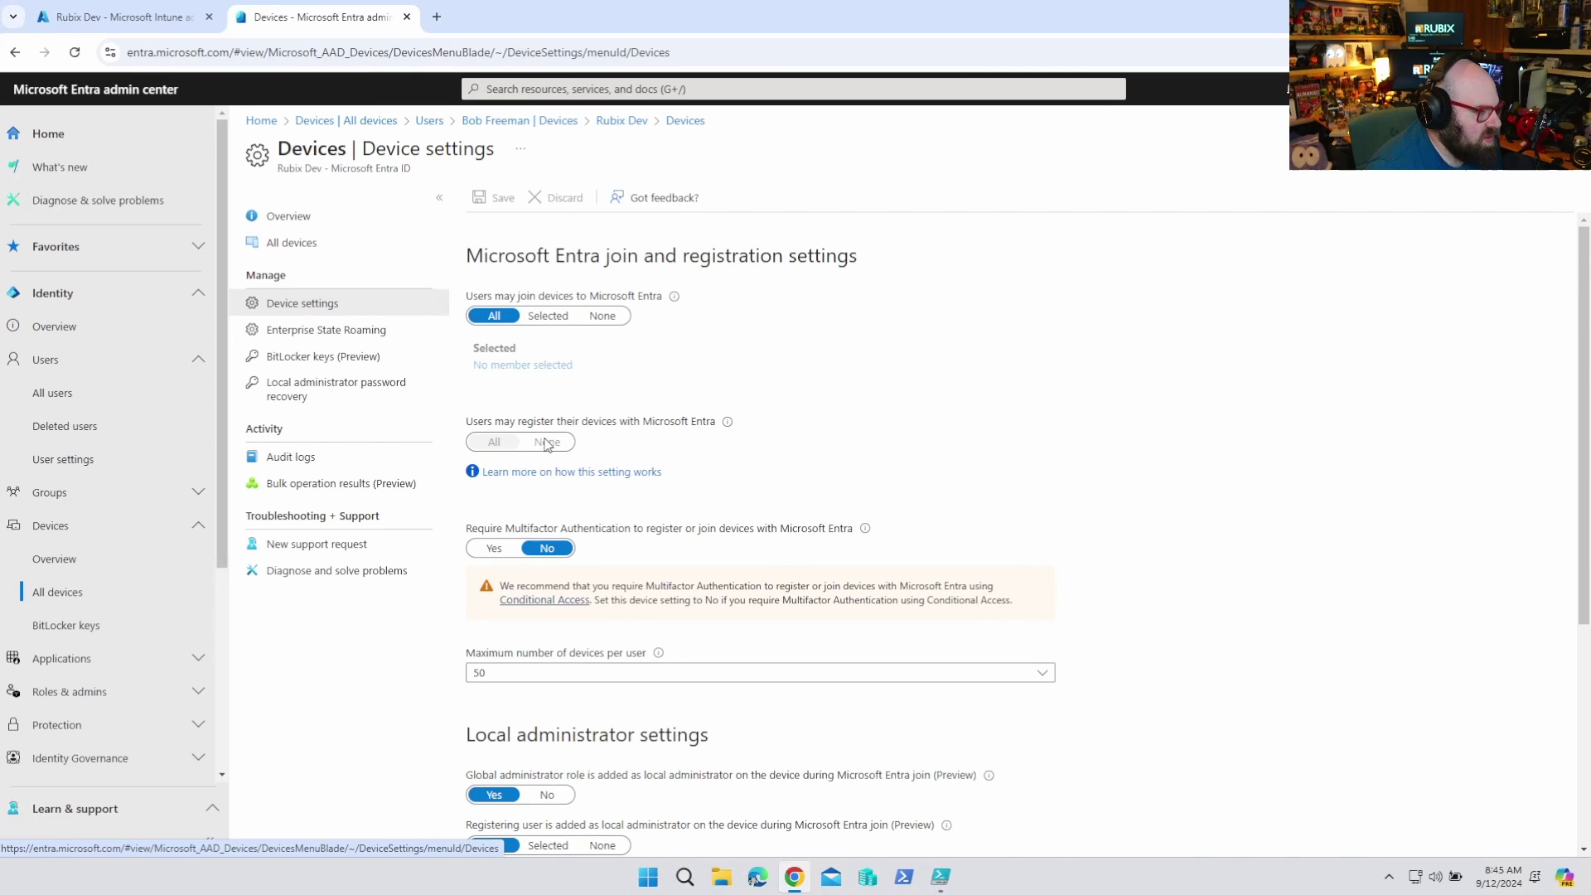
{"action": "scroll", "coordinate": [545, 445], "scroll_direction": "down", "scroll_amount": 4}
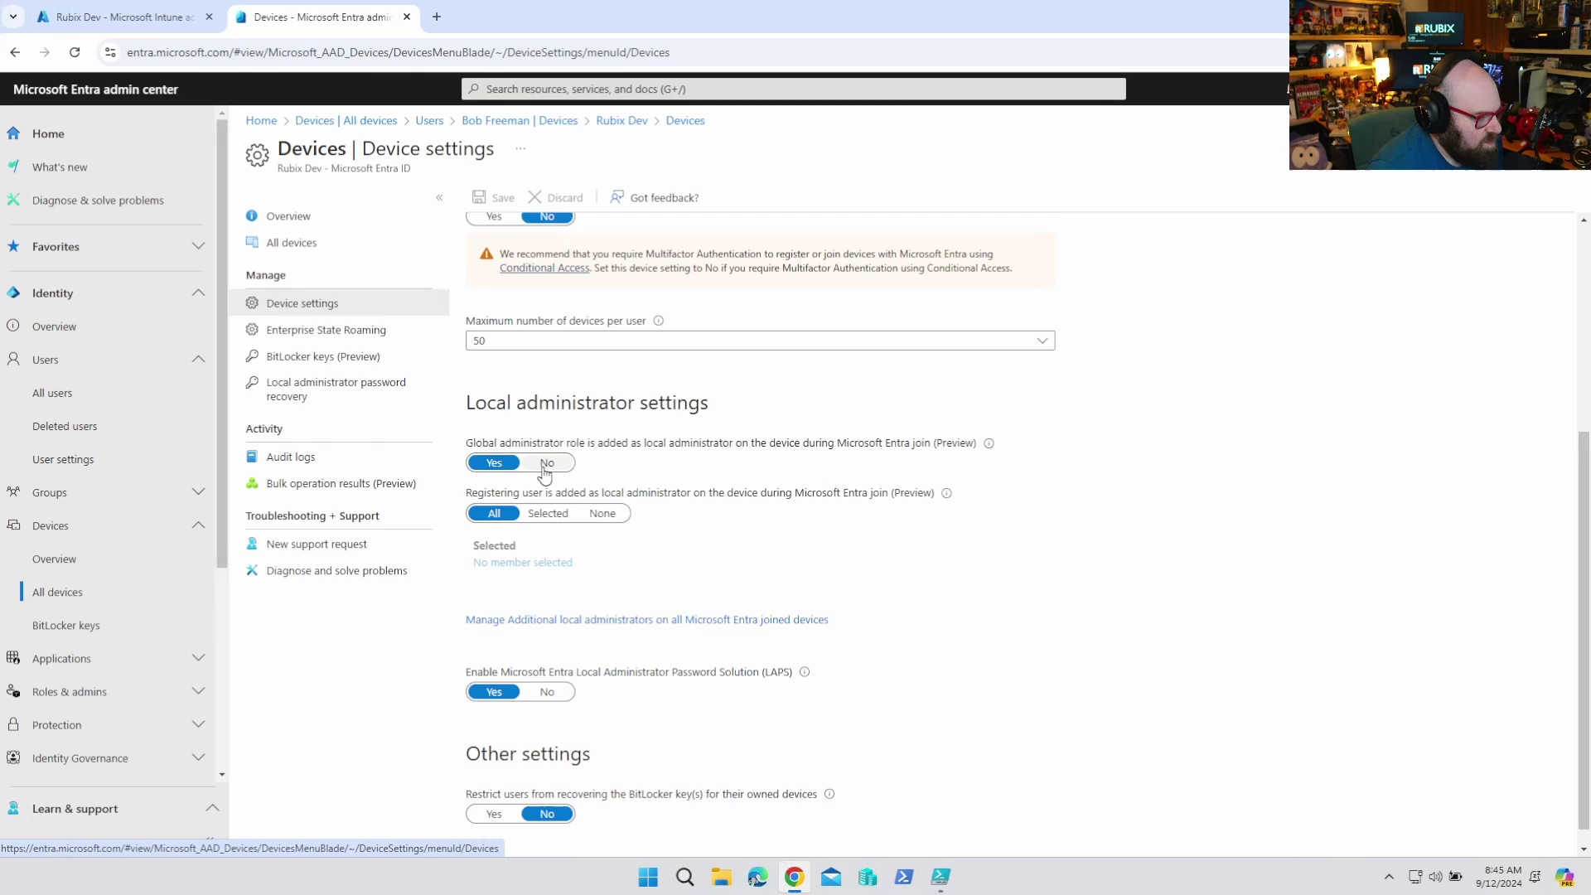
{"action": "scroll", "coordinate": [544, 464], "scroll_direction": "down", "scroll_amount": 1}
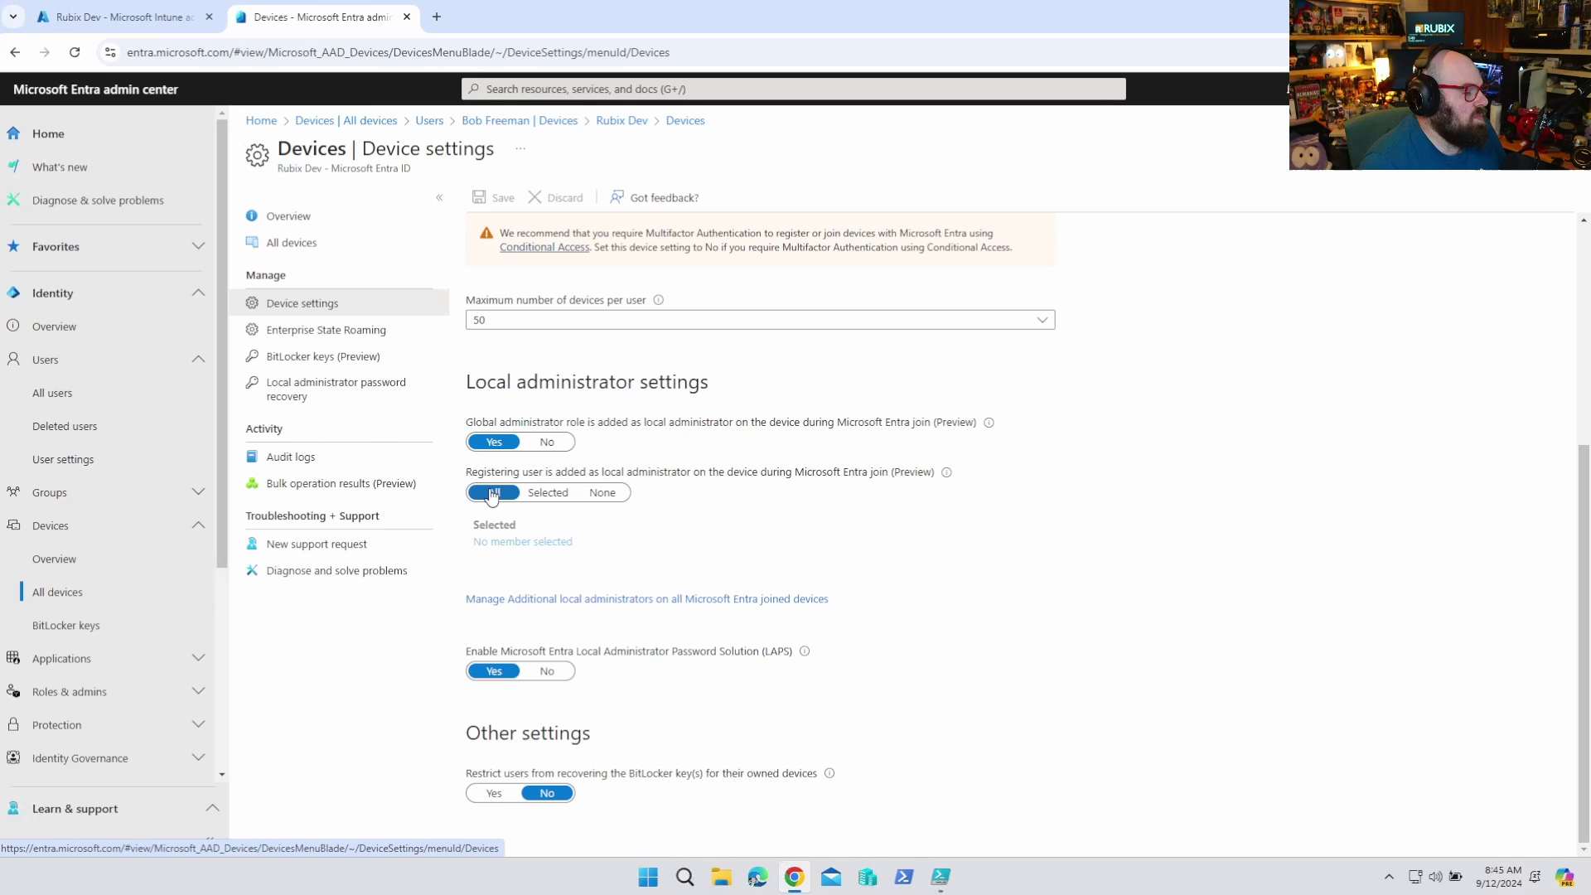
Set registering-user local admin to Selected, add the one searched-for user as member, and save
{"action": "left_click", "coordinate": [548, 494]}
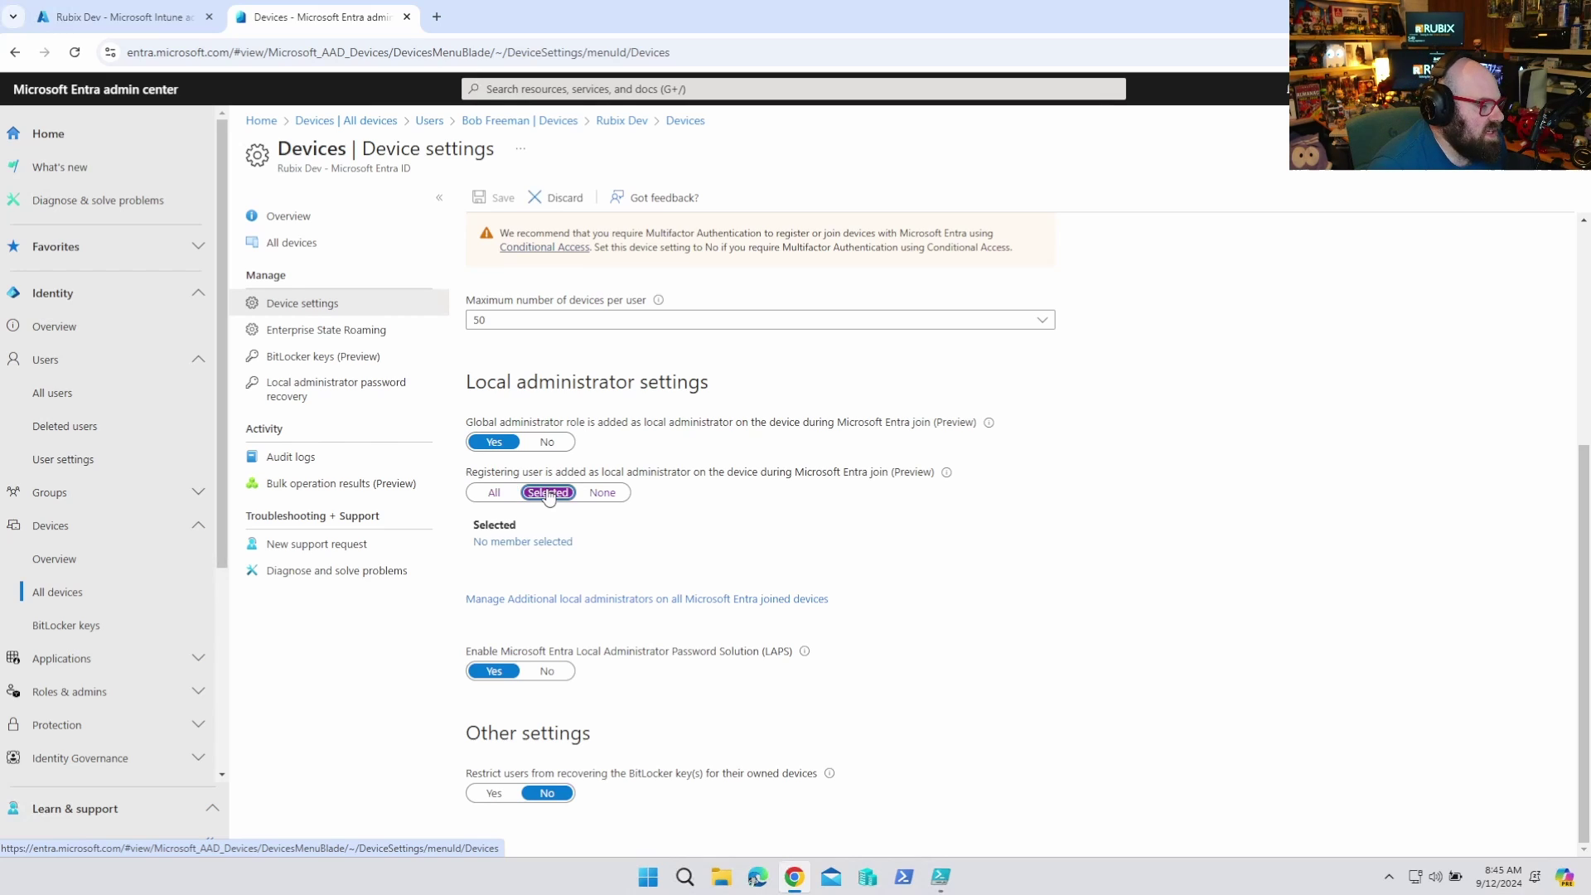
{"action": "left_click", "coordinate": [497, 543]}
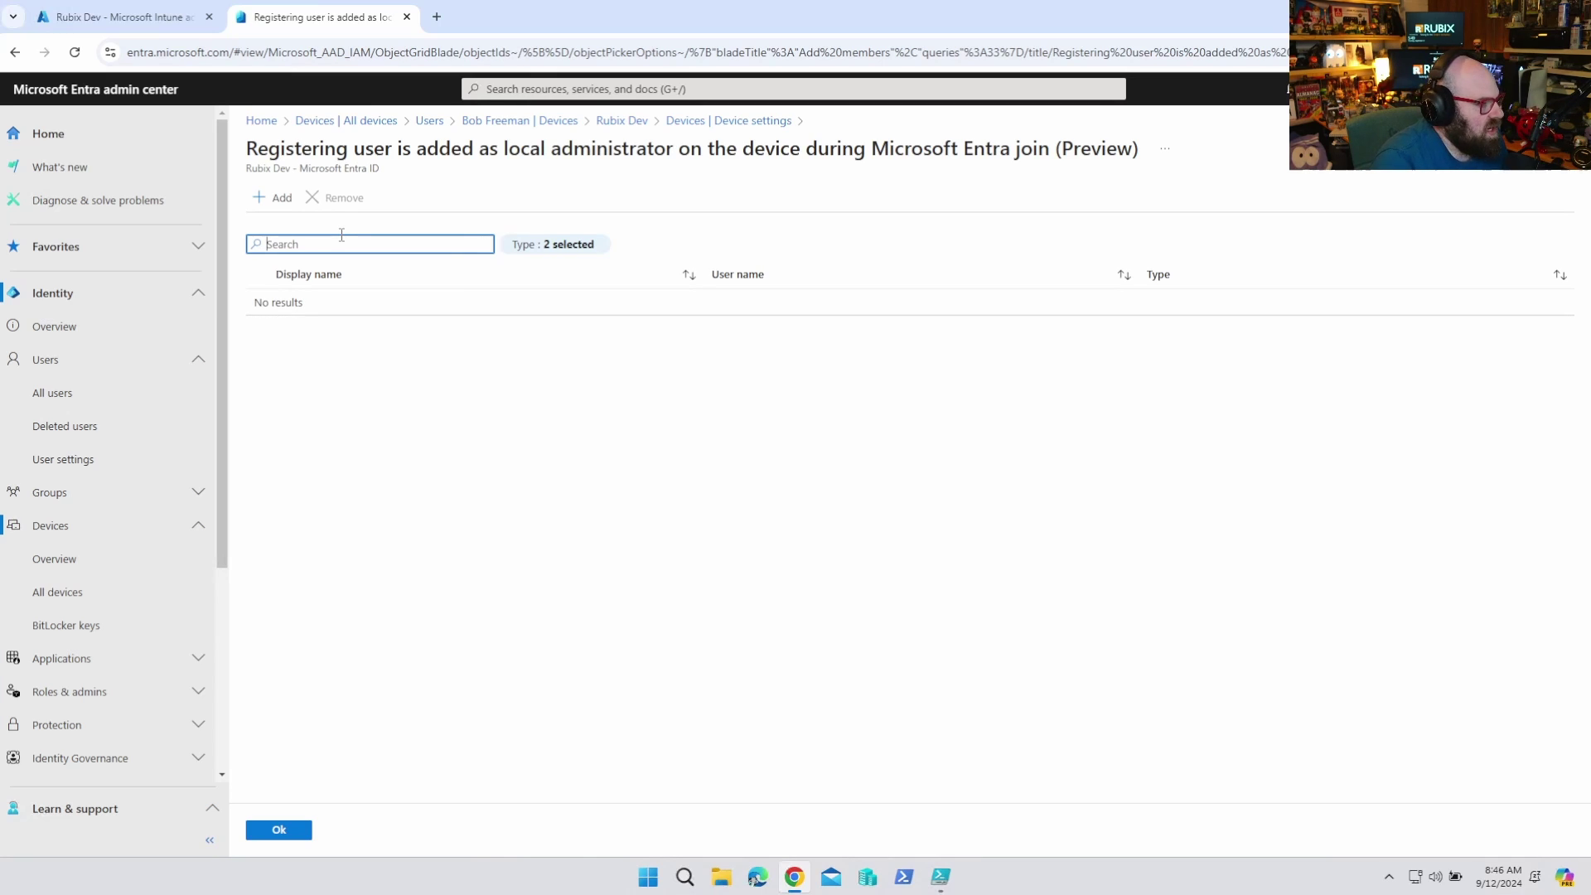
{"action": "left_click", "coordinate": [278, 197]}
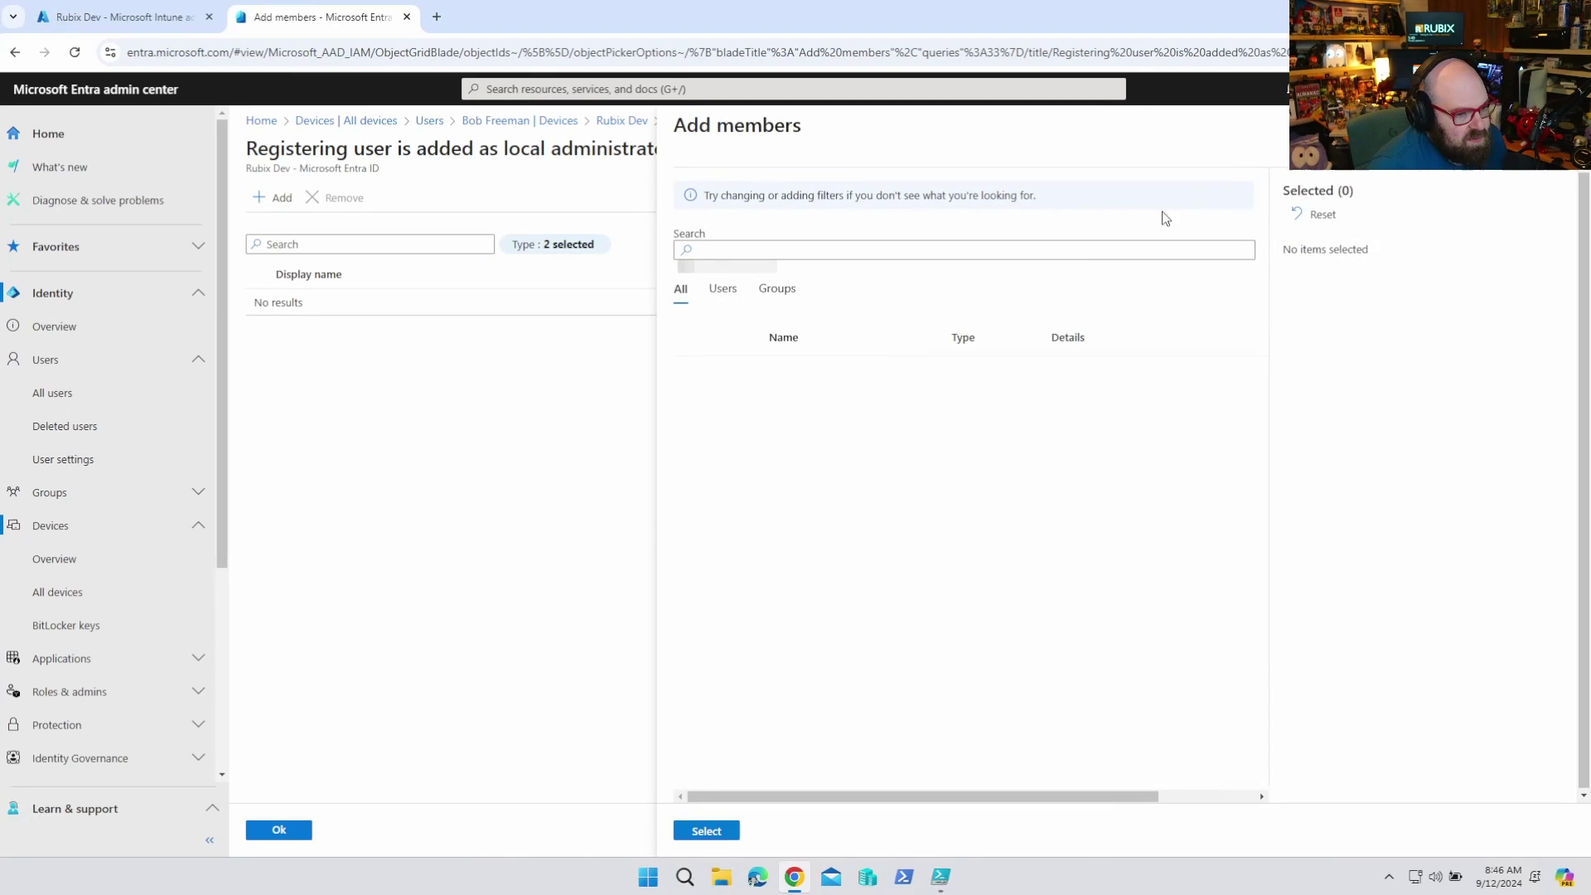
{"action": "left_click", "coordinate": [1057, 248]}
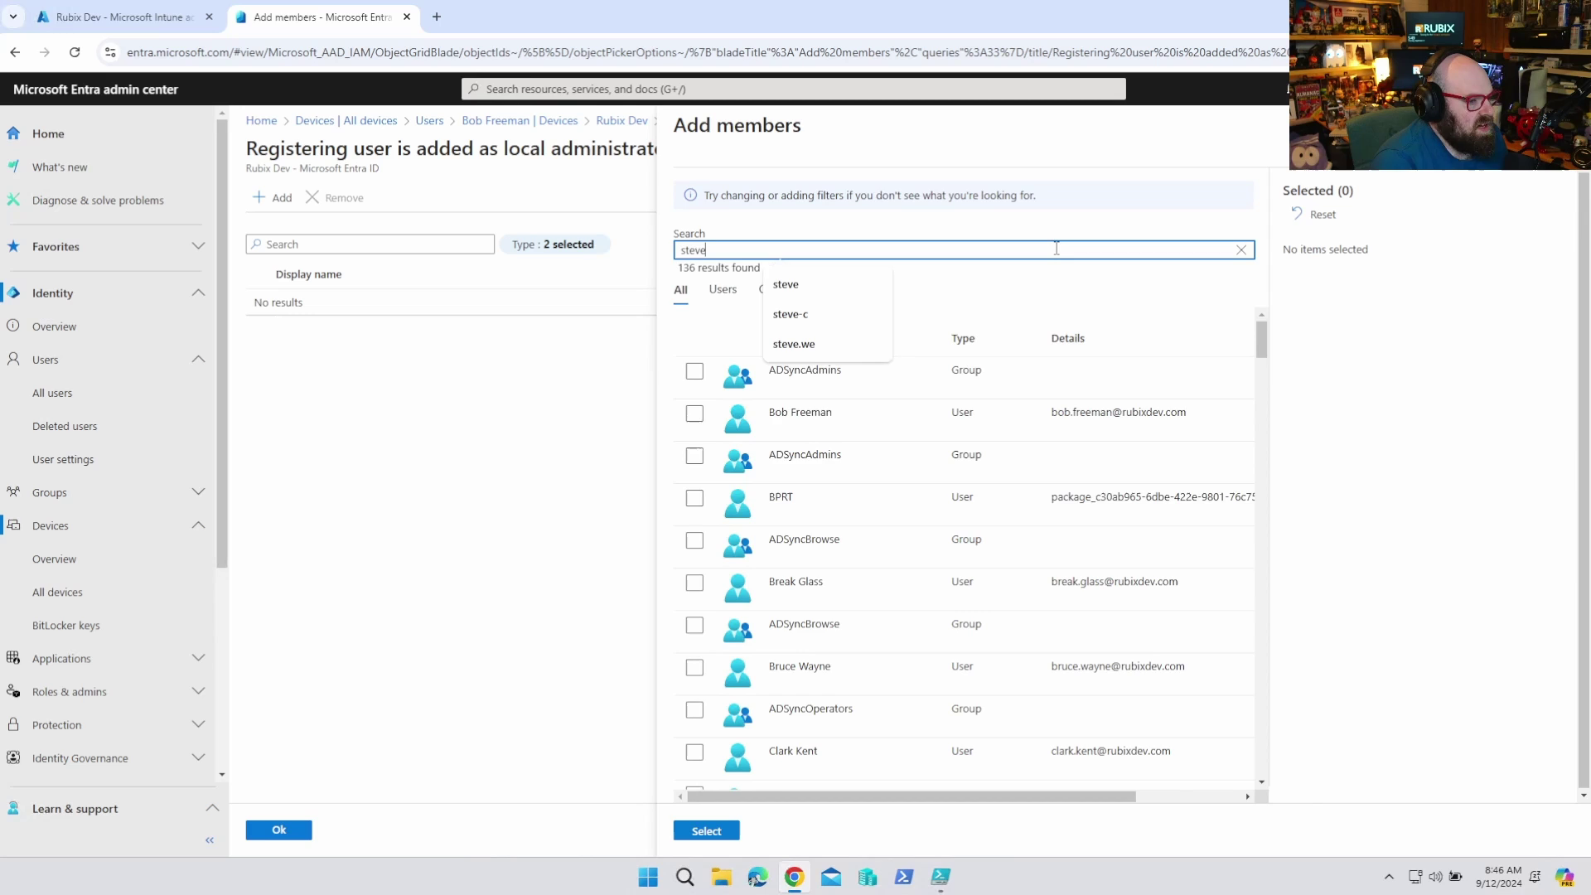
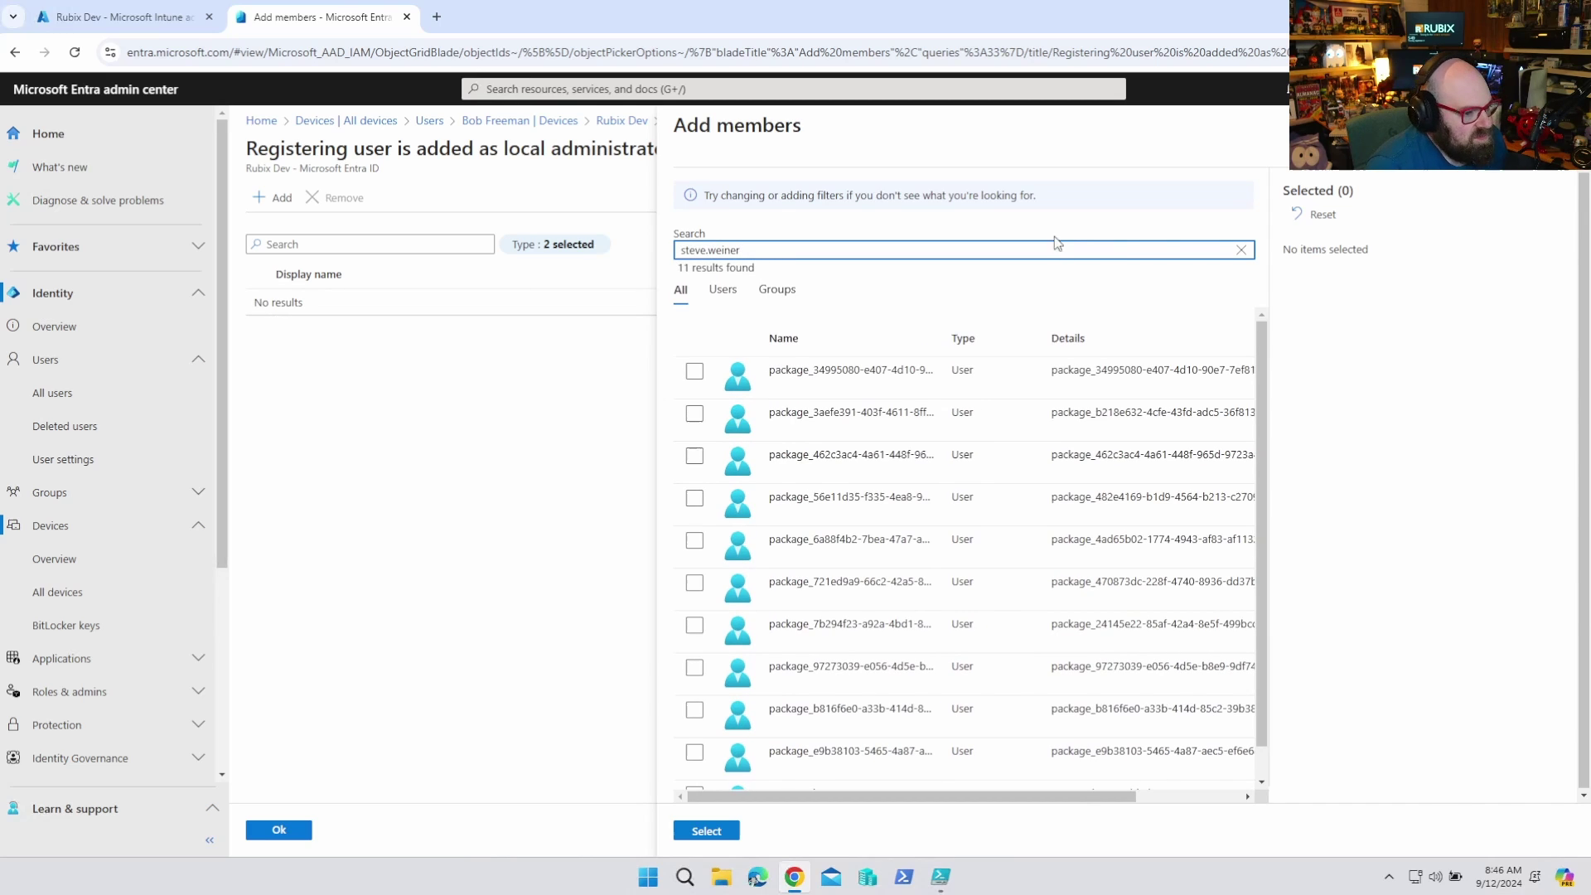
{"action": "scroll", "coordinate": [695, 729], "scroll_direction": "down", "scroll_amount": 1}
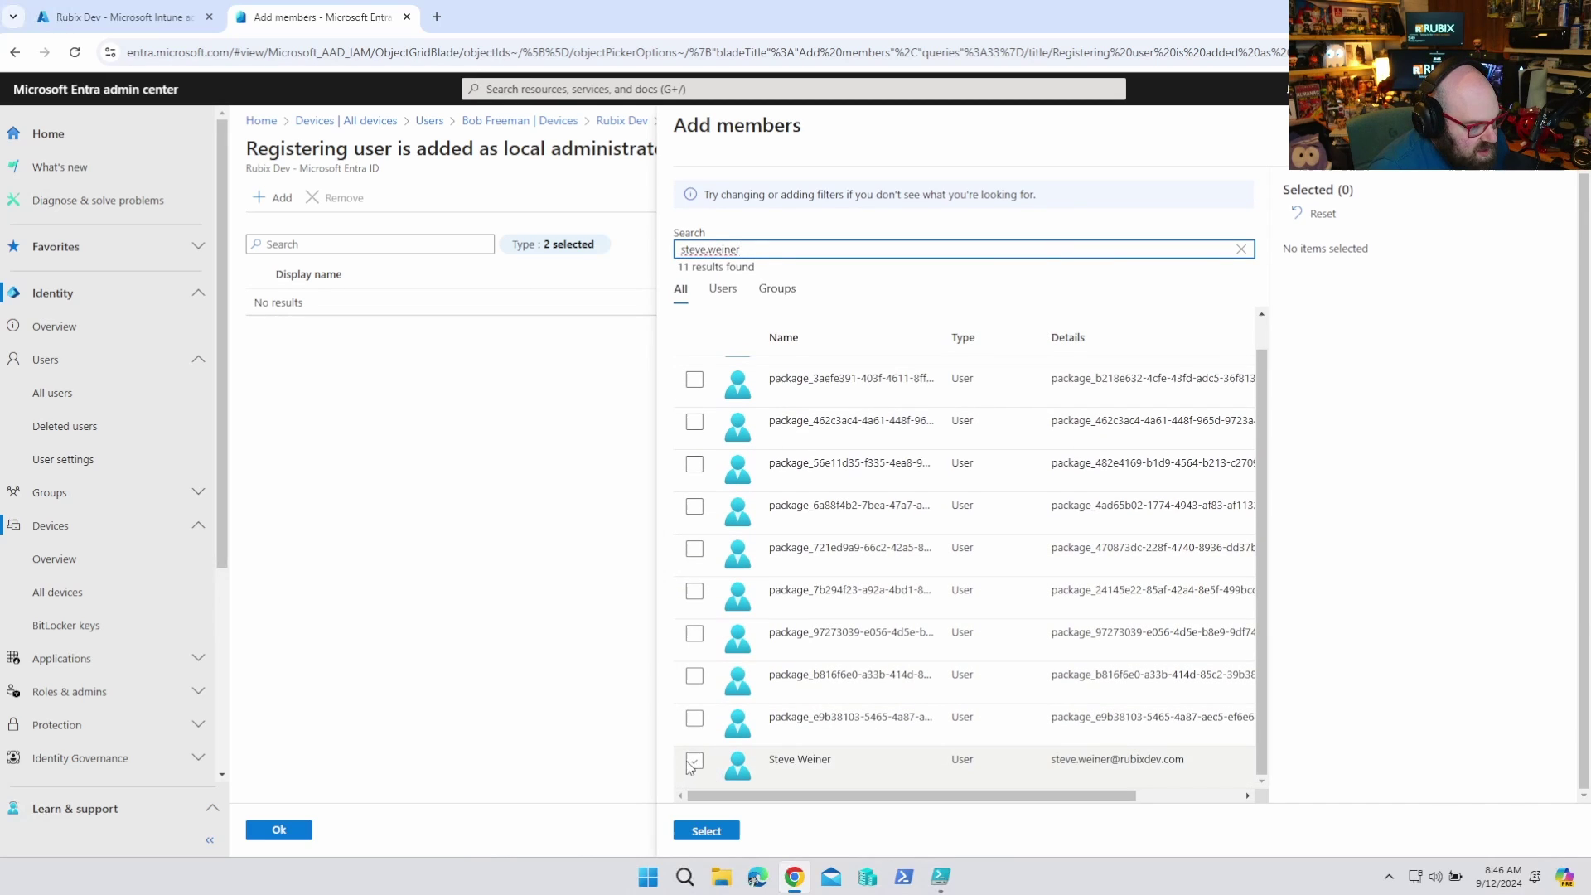
{"action": "left_click", "coordinate": [688, 762]}
{"action": "left_click", "coordinate": [704, 832]}
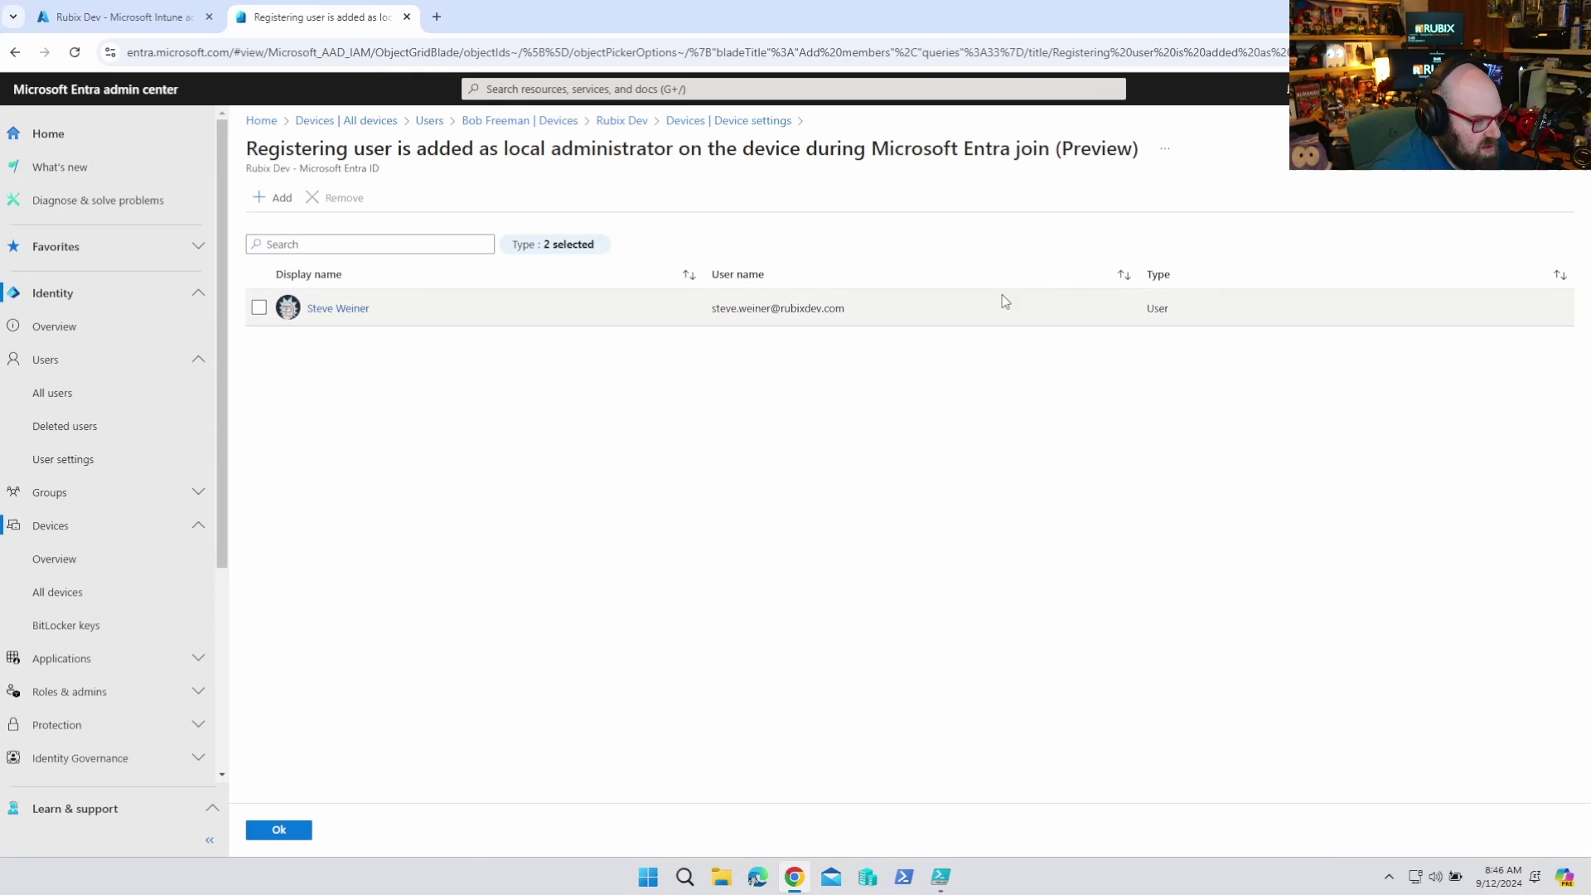
{"action": "left_click", "coordinate": [278, 830]}
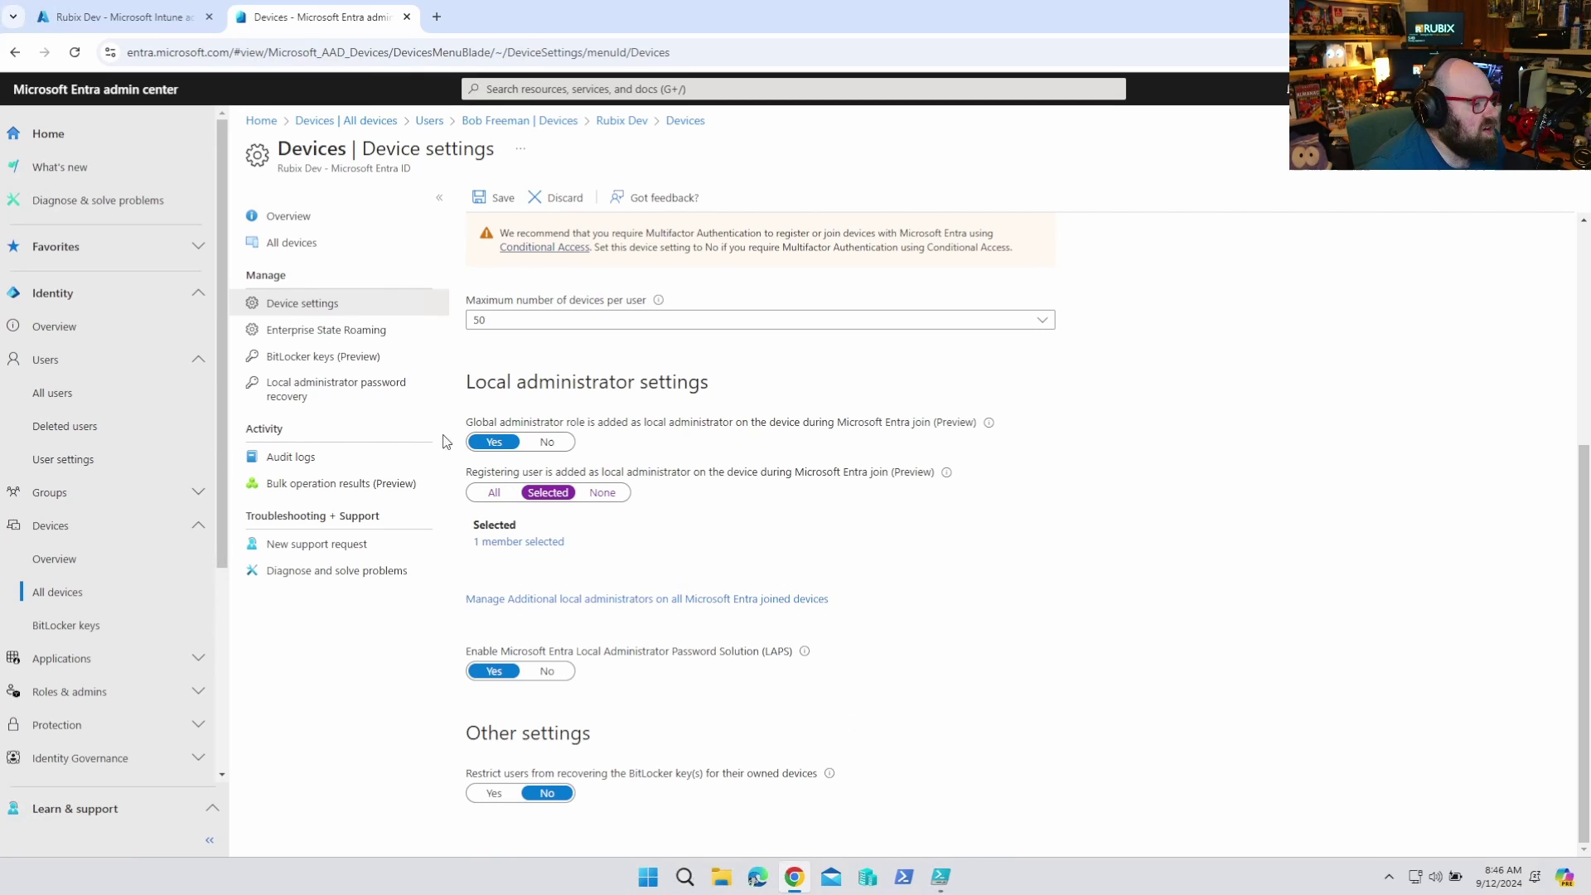
{"action": "left_click", "coordinate": [497, 199]}
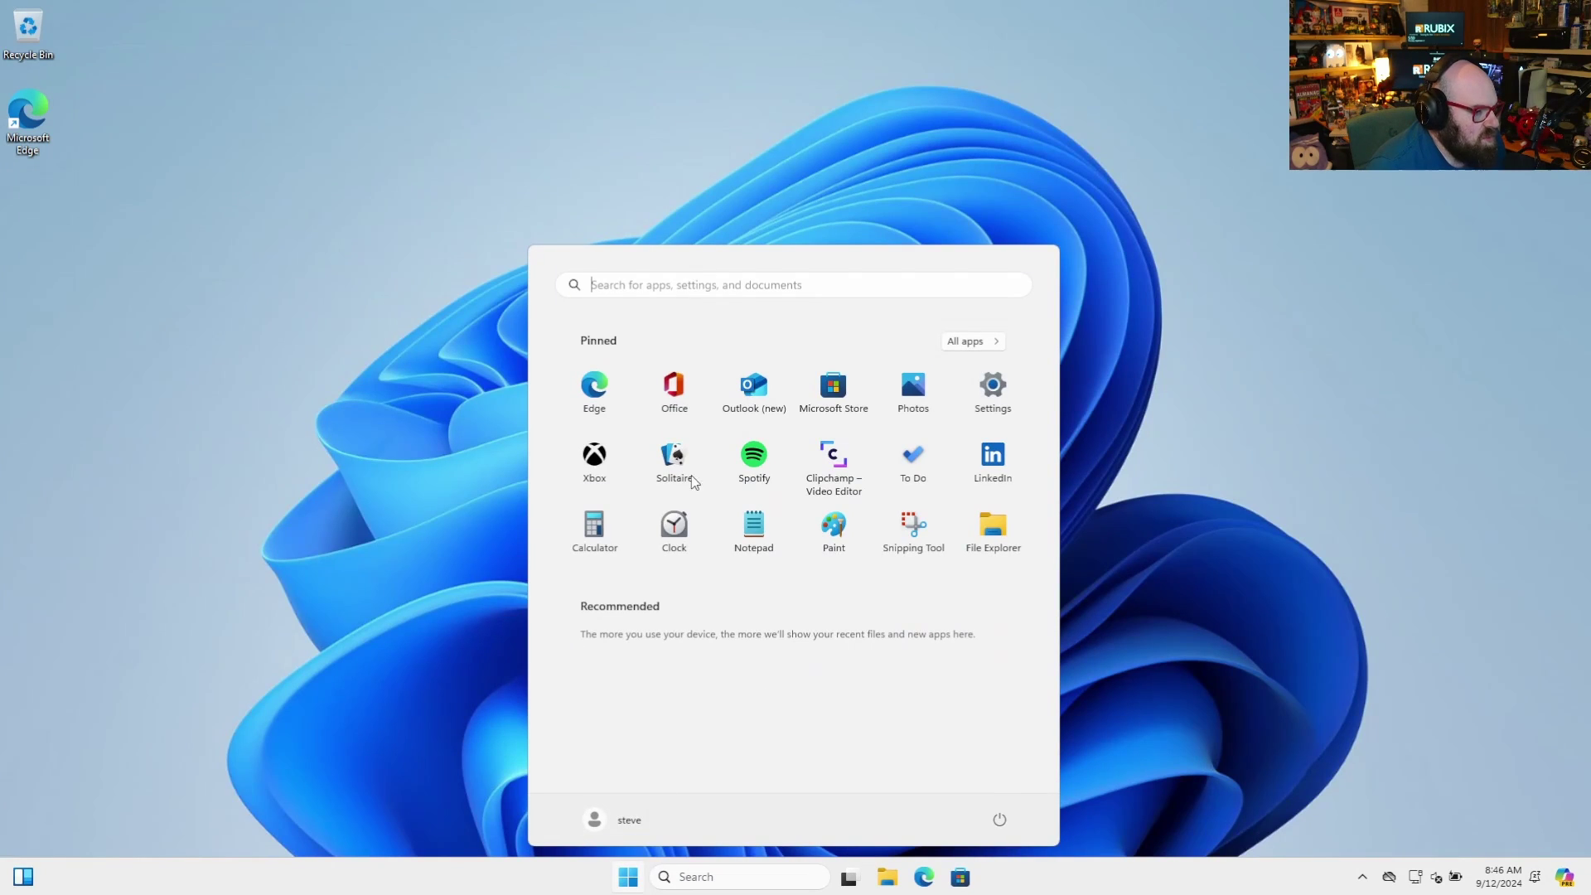
From Settings > Accounts > Access work or school, join Microsoft Entra ID and enter the work email
{"action": "left_click", "coordinate": [980, 391]}
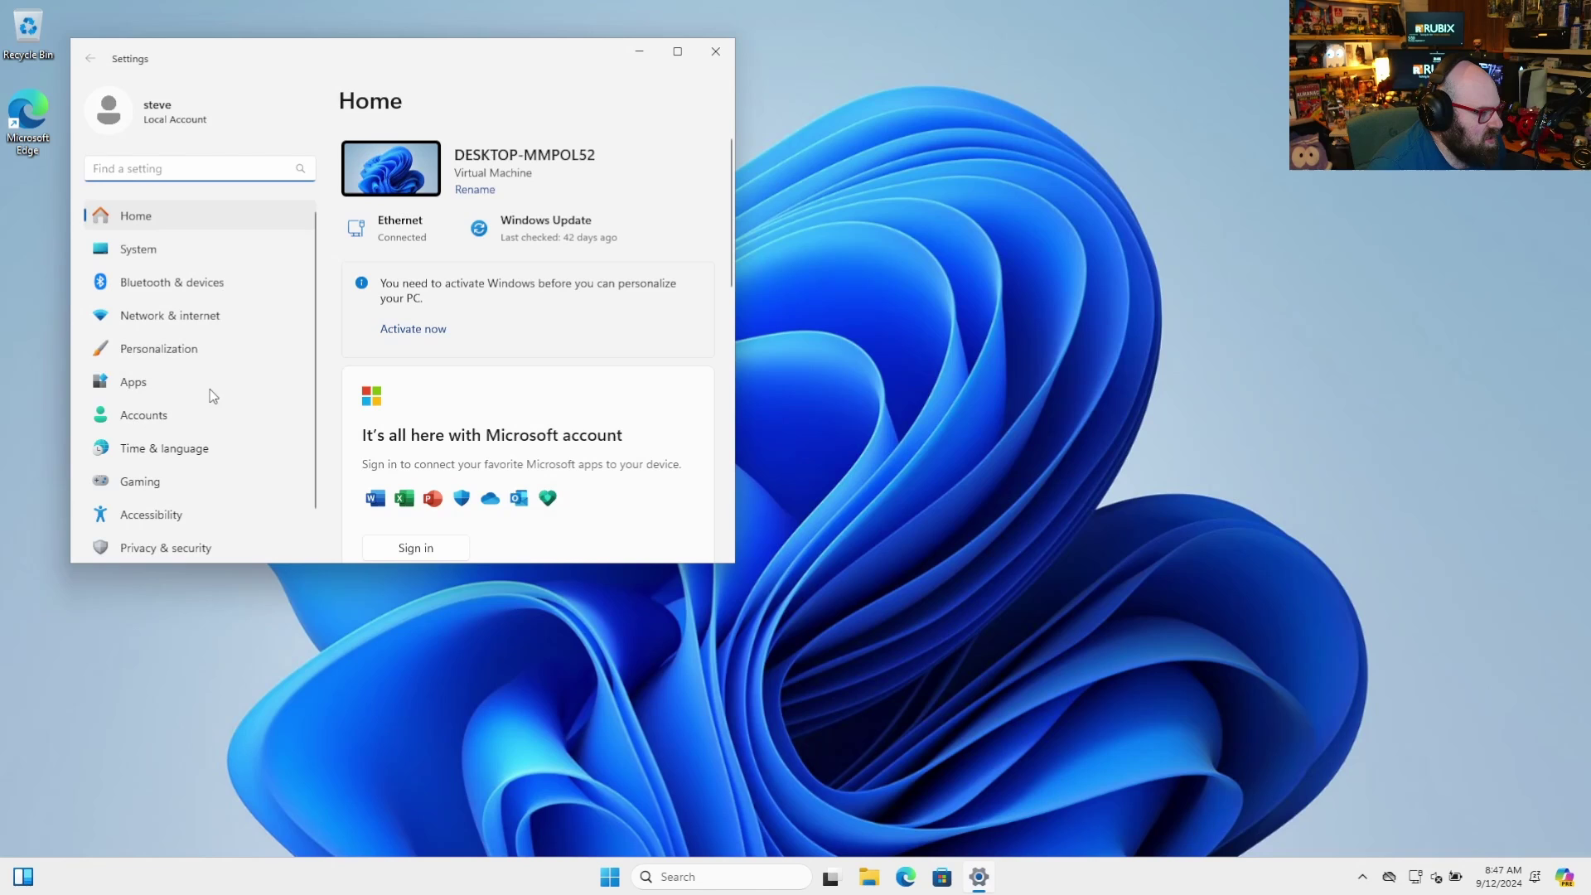
{"action": "left_click", "coordinate": [150, 424]}
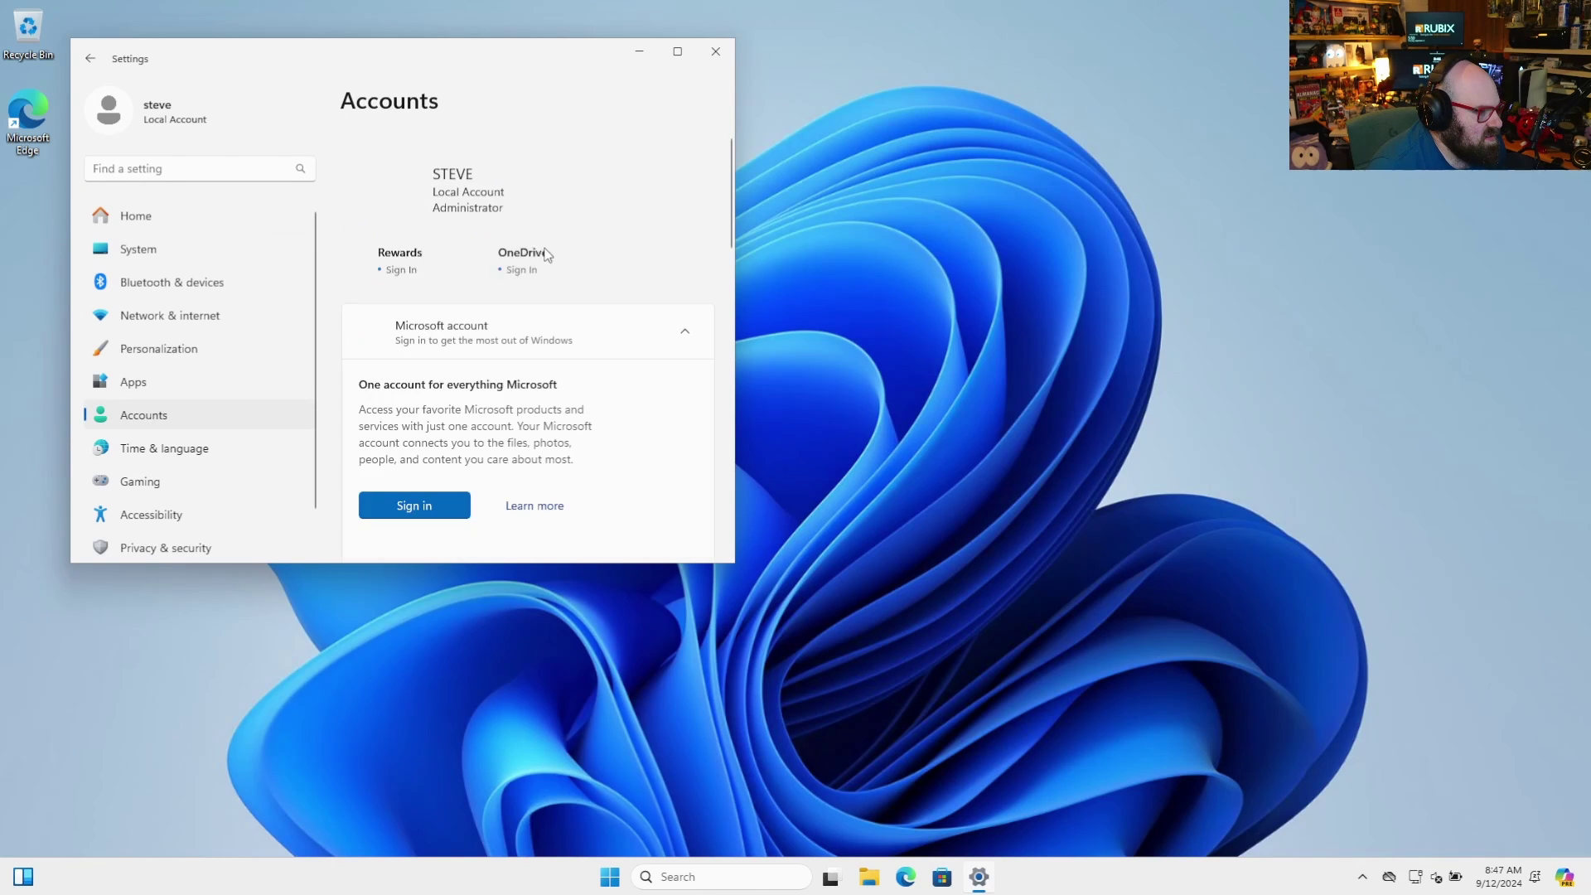
{"action": "scroll", "coordinate": [489, 398], "scroll_direction": "down", "scroll_amount": 3}
{"action": "scroll", "coordinate": [399, 436], "scroll_direction": "down", "scroll_amount": 6}
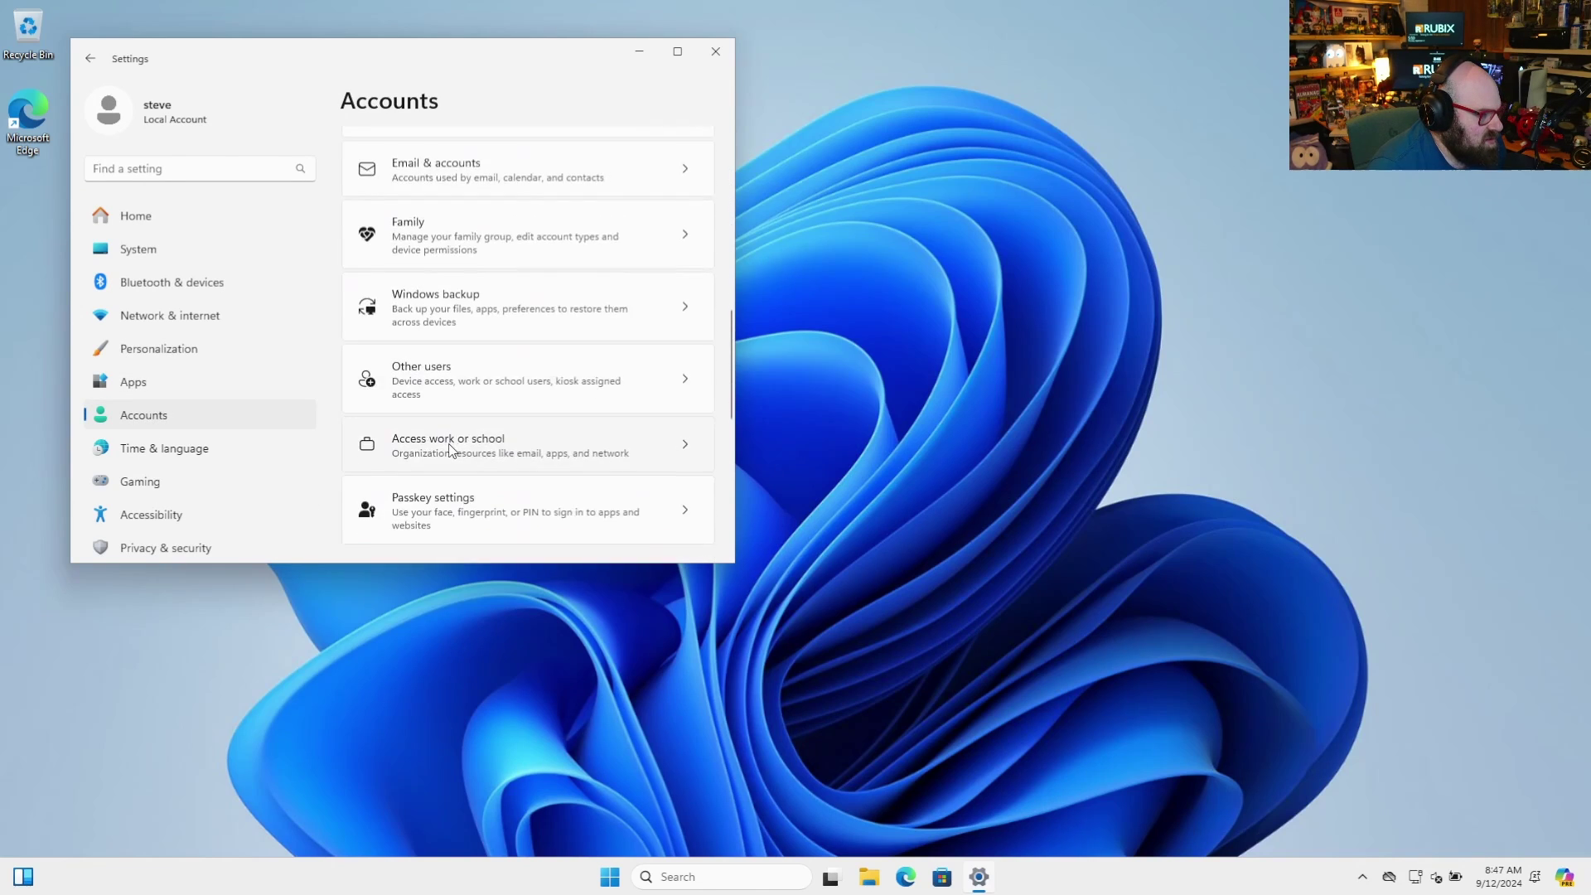
{"action": "left_click", "coordinate": [503, 265]}
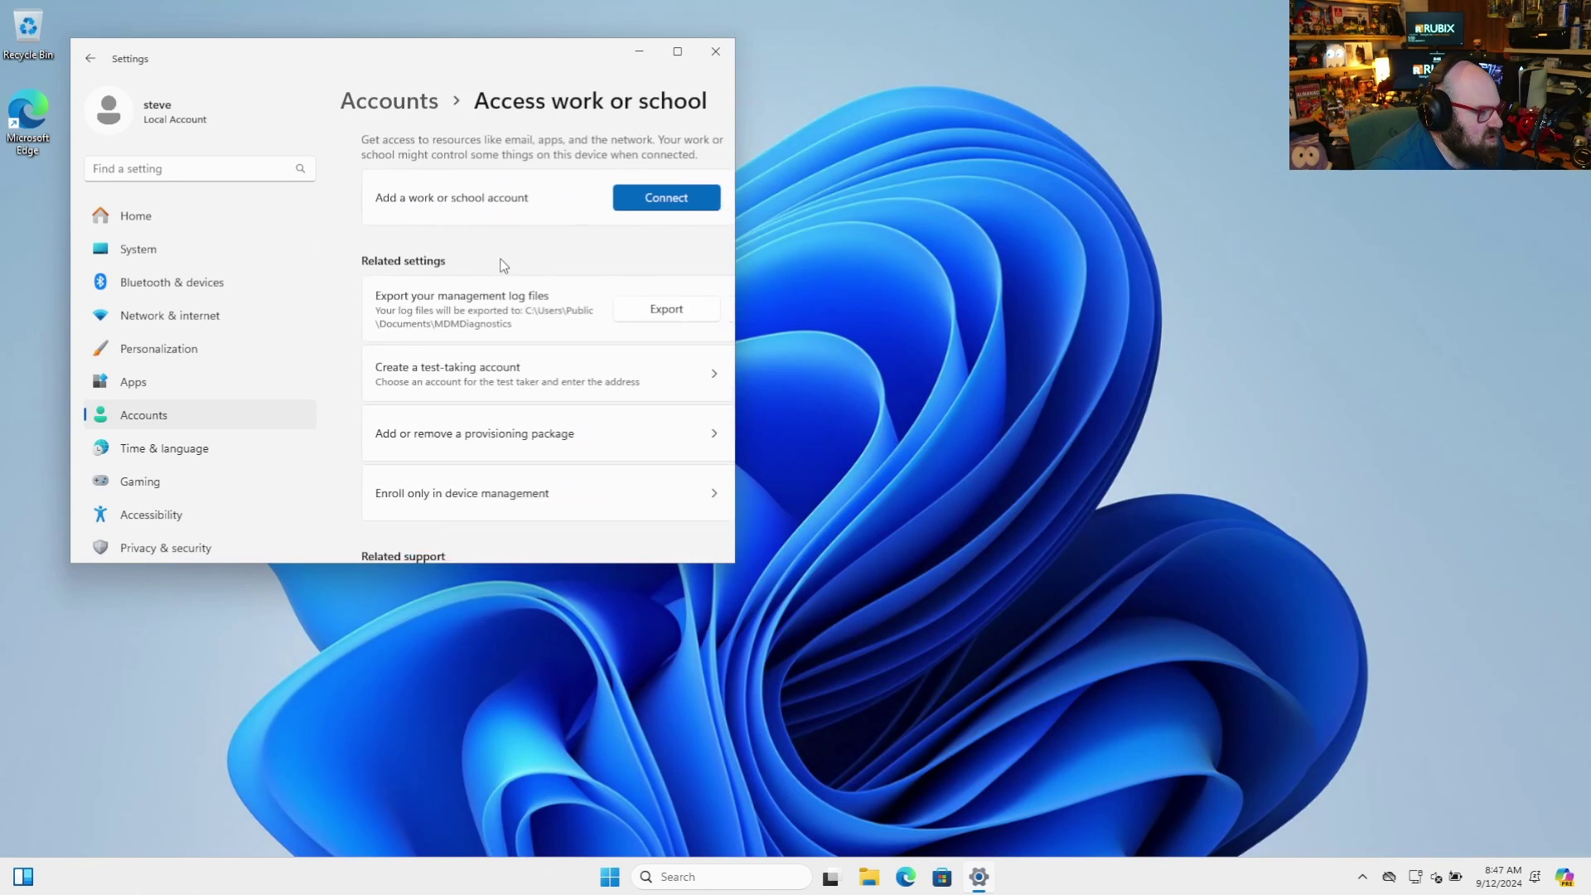
{"action": "left_click", "coordinate": [657, 205]}
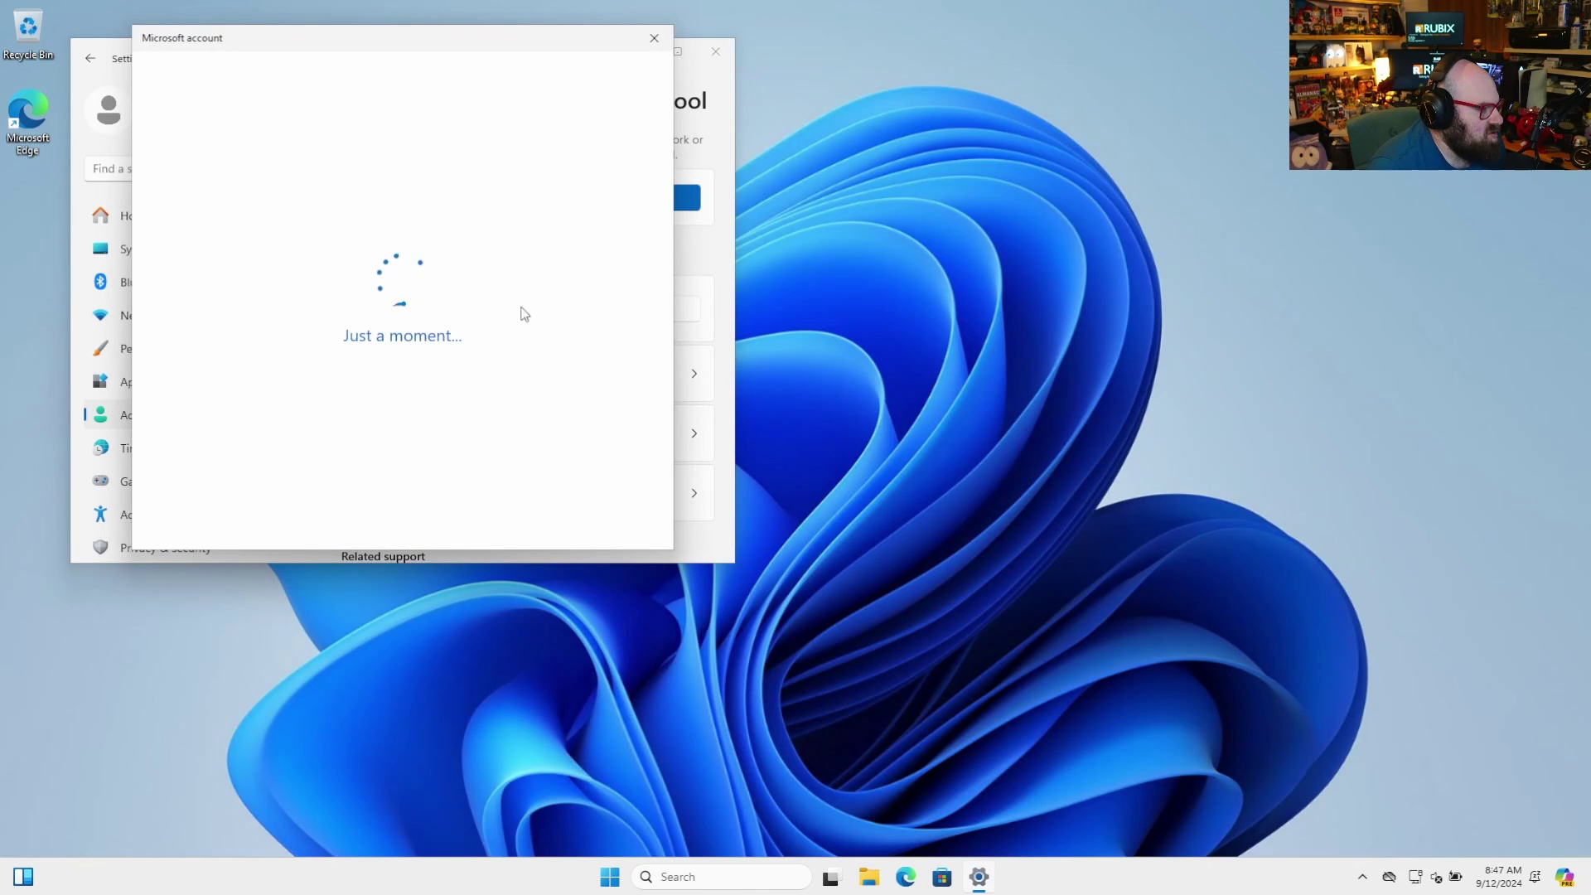
{"action": "left_click", "coordinate": [334, 445]}
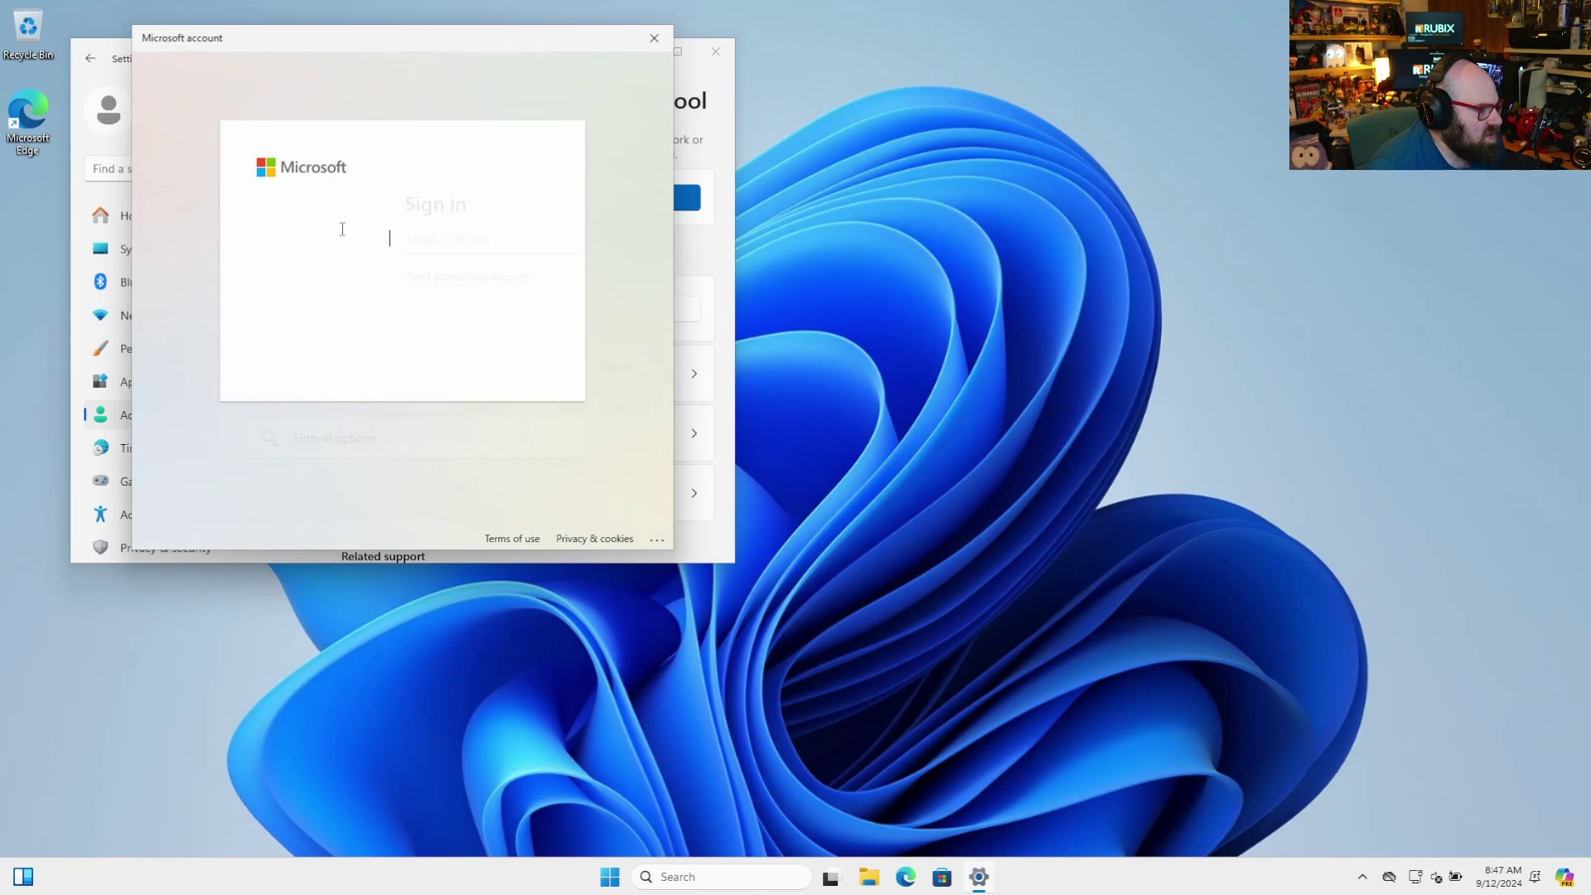
{"action": "type", "text": "bo"}
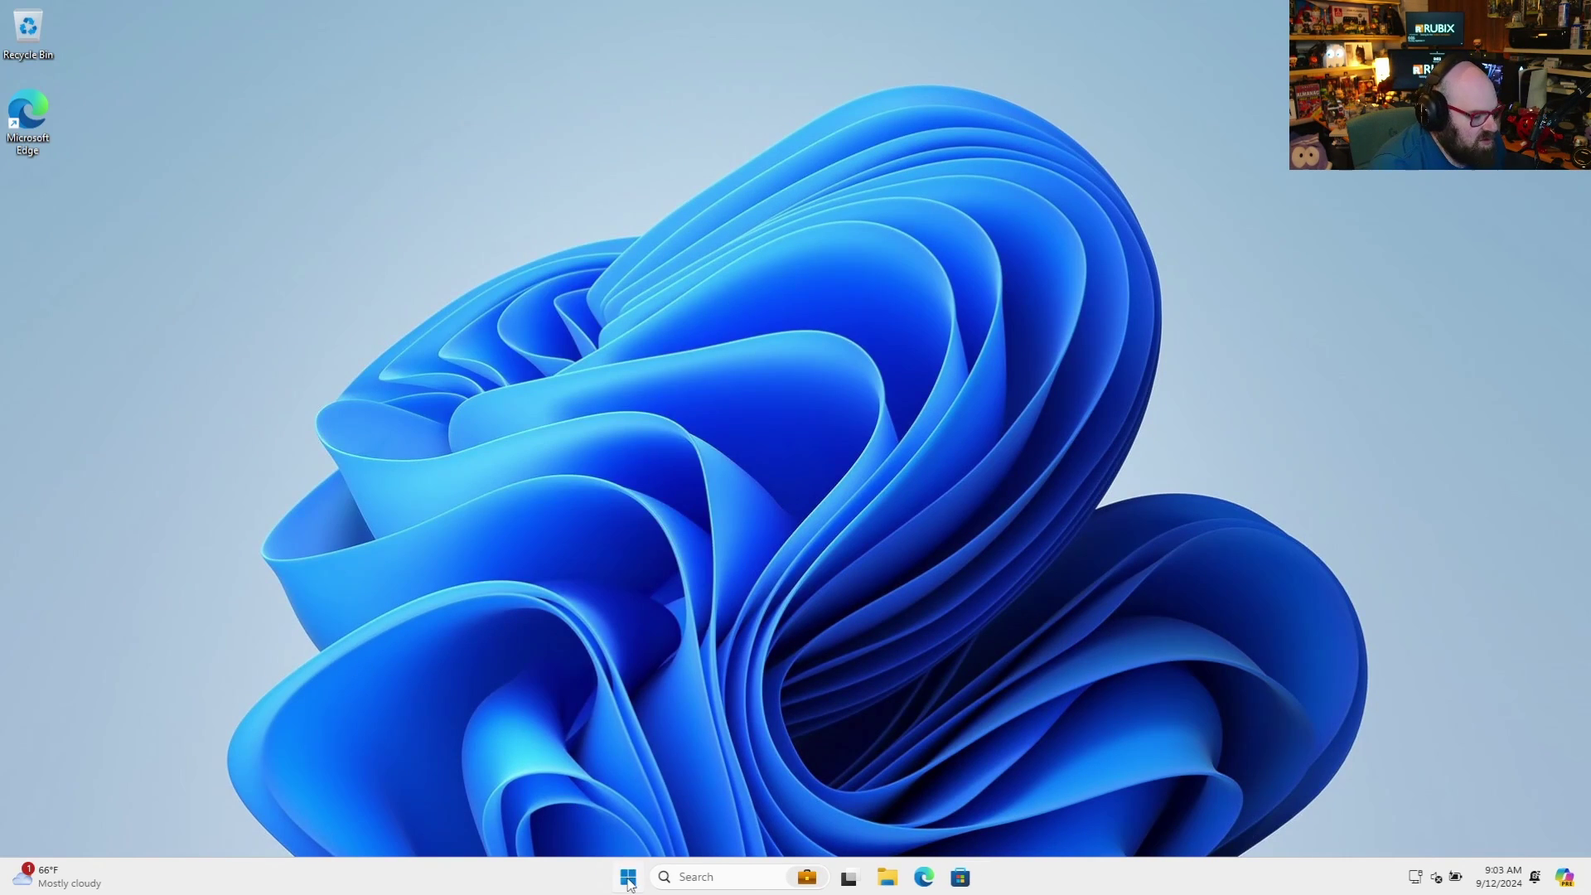
Check the joined work account's details in Settings > Accounts, then close Settings
{"action": "left_click", "coordinate": [628, 878]}
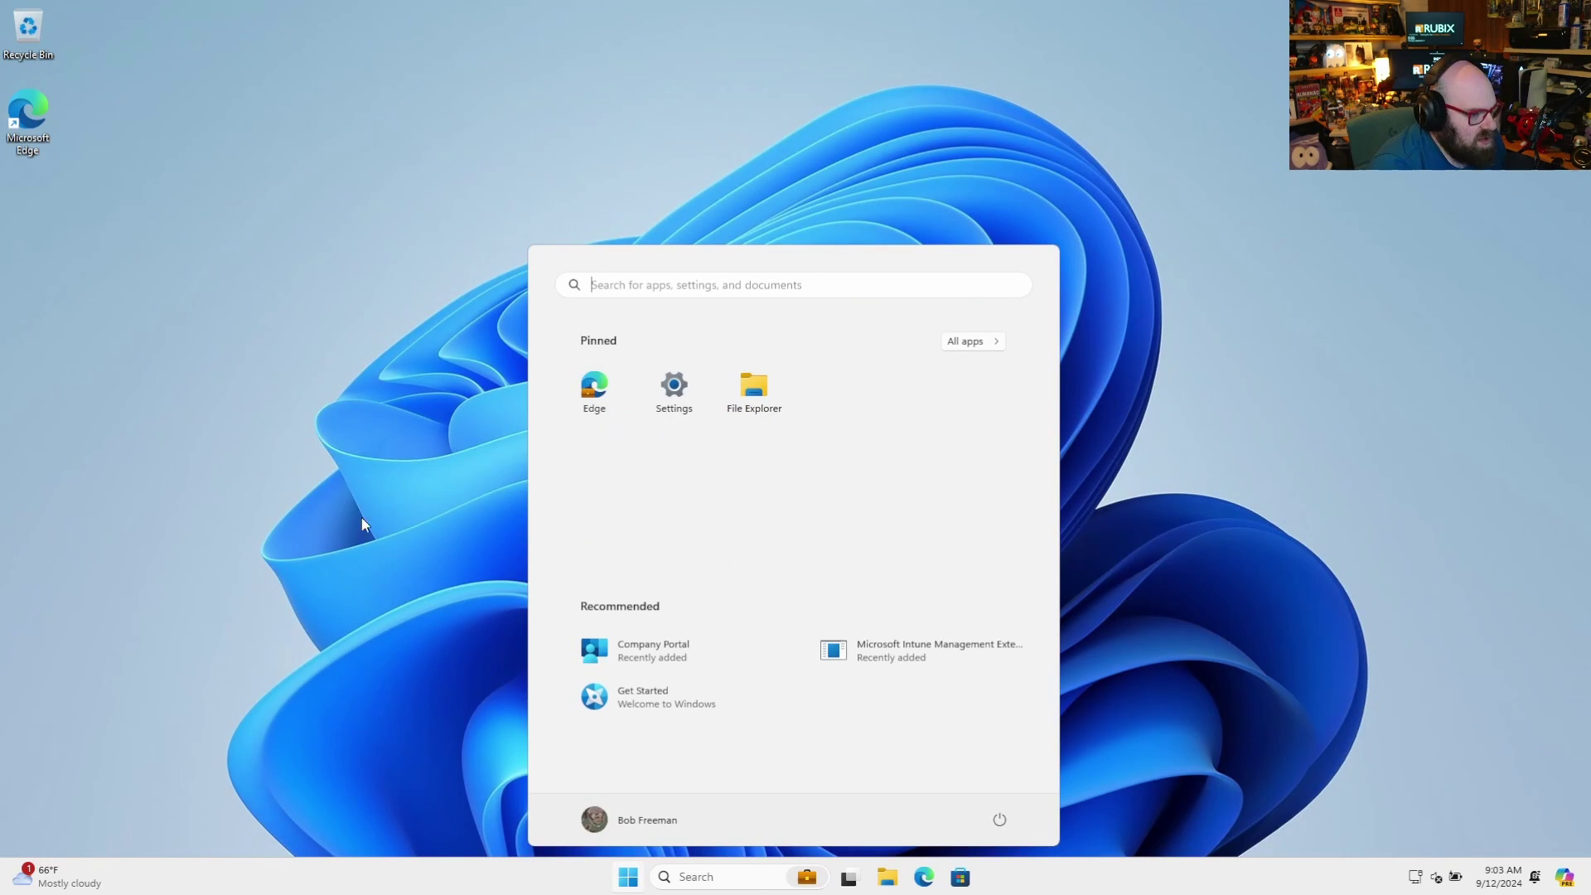
{"action": "left_click", "coordinate": [673, 389]}
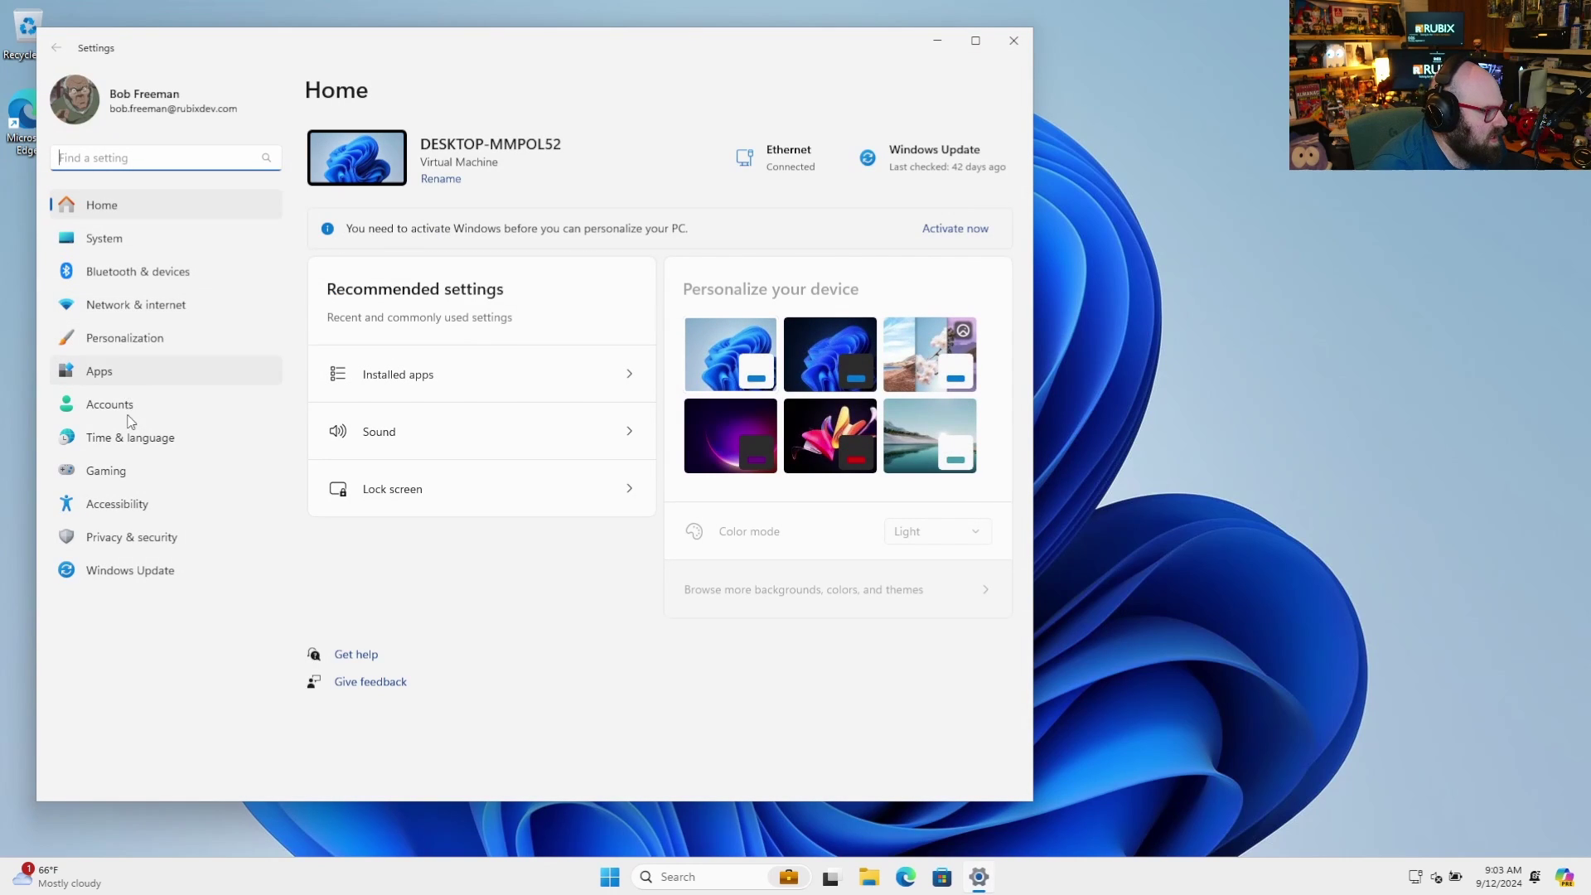
{"action": "left_click", "coordinate": [109, 405]}
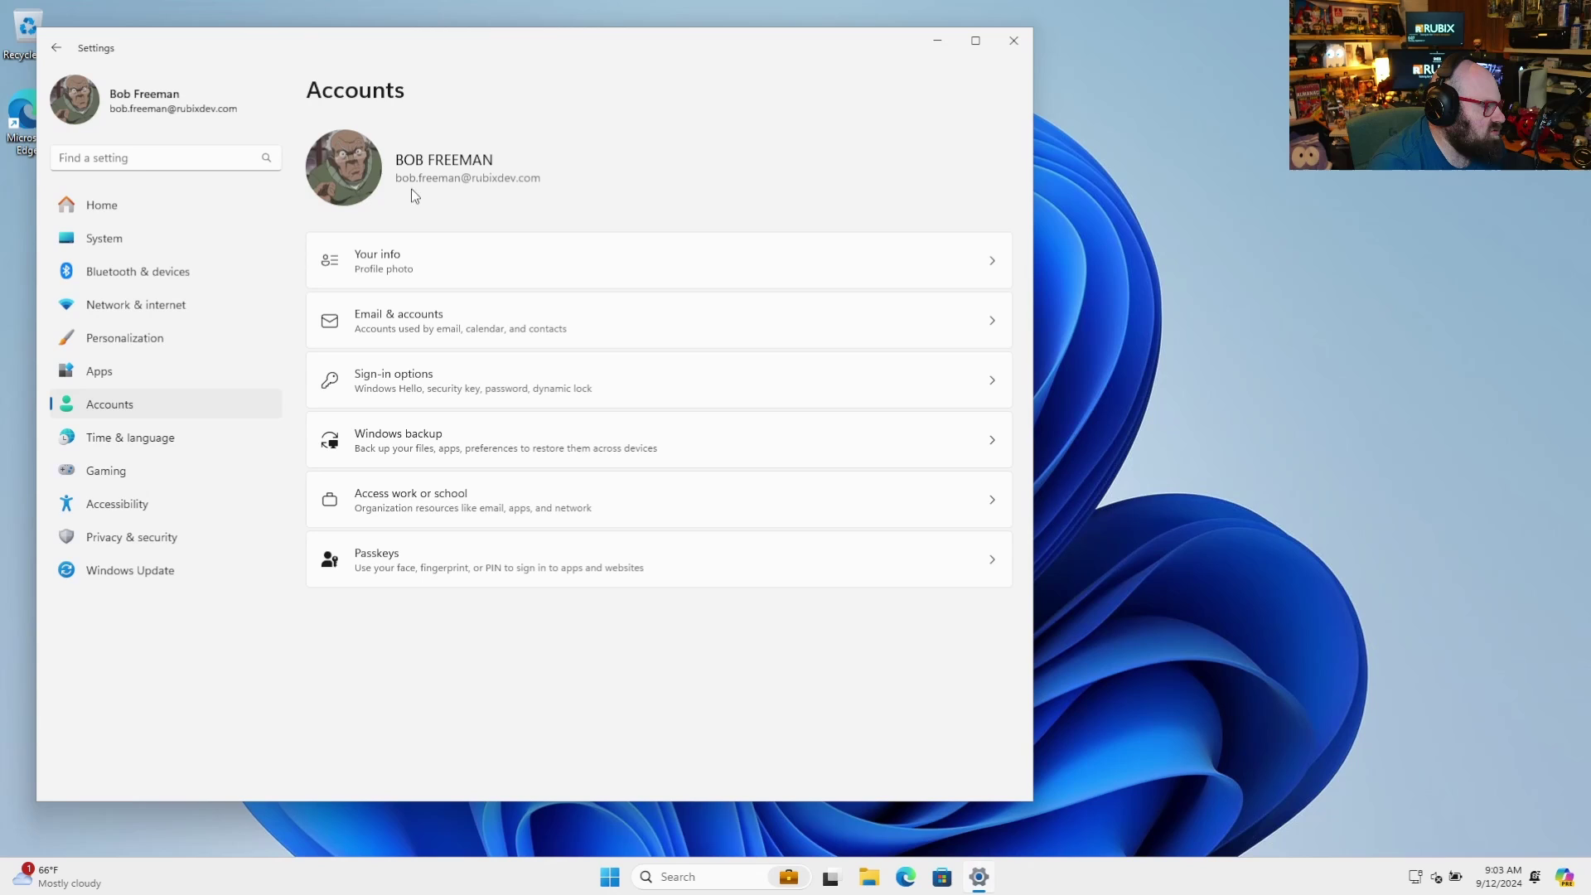
{"action": "left_click", "coordinate": [1021, 41]}
Search 'cmd' in Start and try running Command Prompt as administrator
{"action": "left_click", "coordinate": [630, 879]}
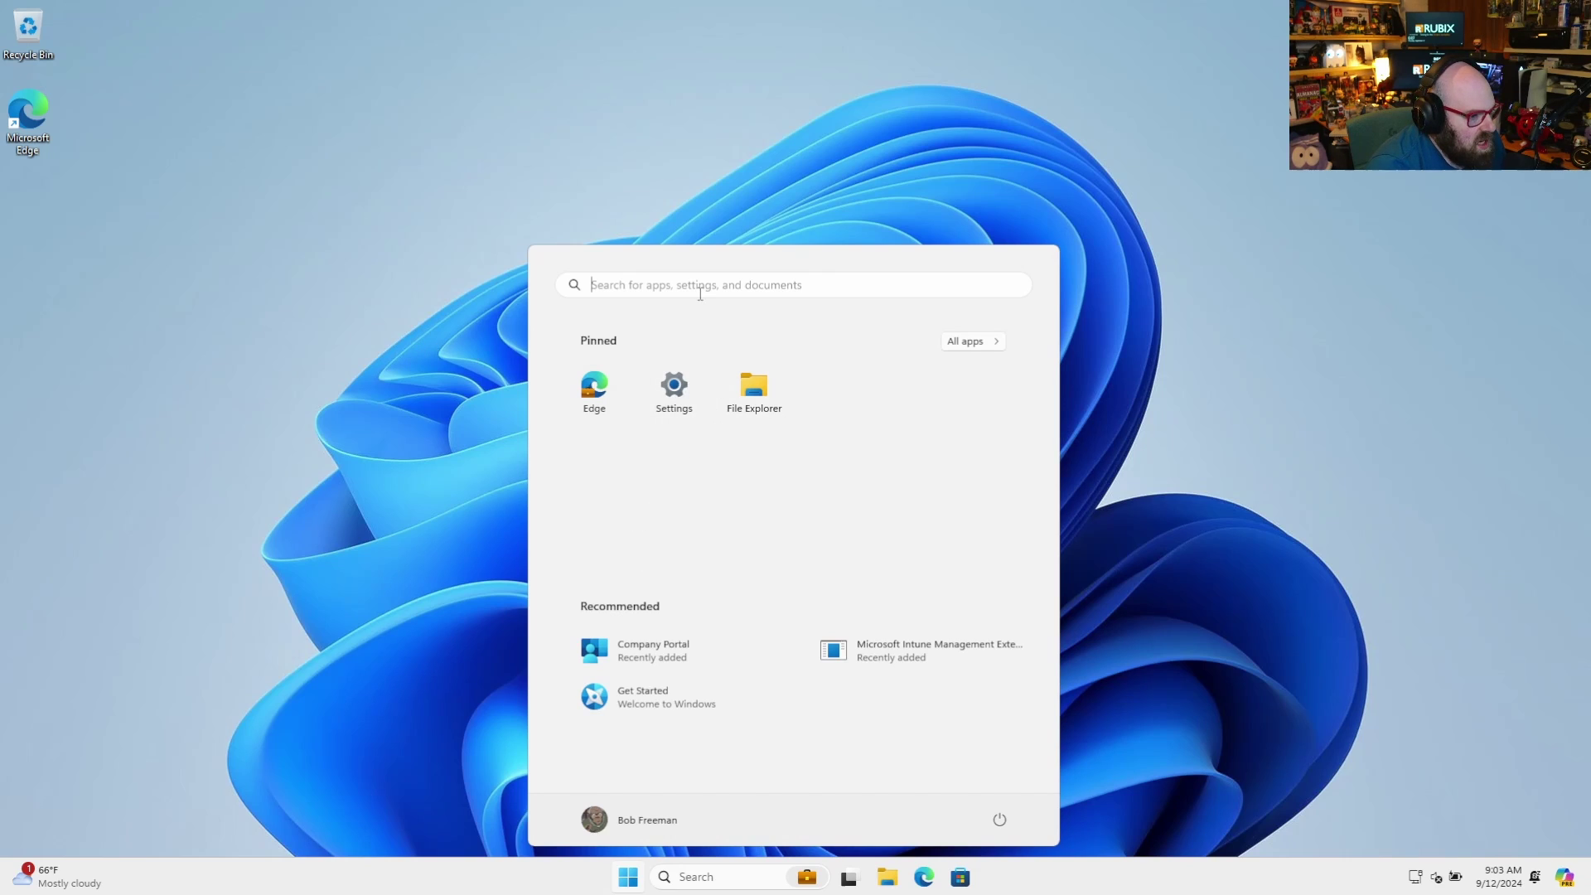
{"action": "type", "text": "cmd"}
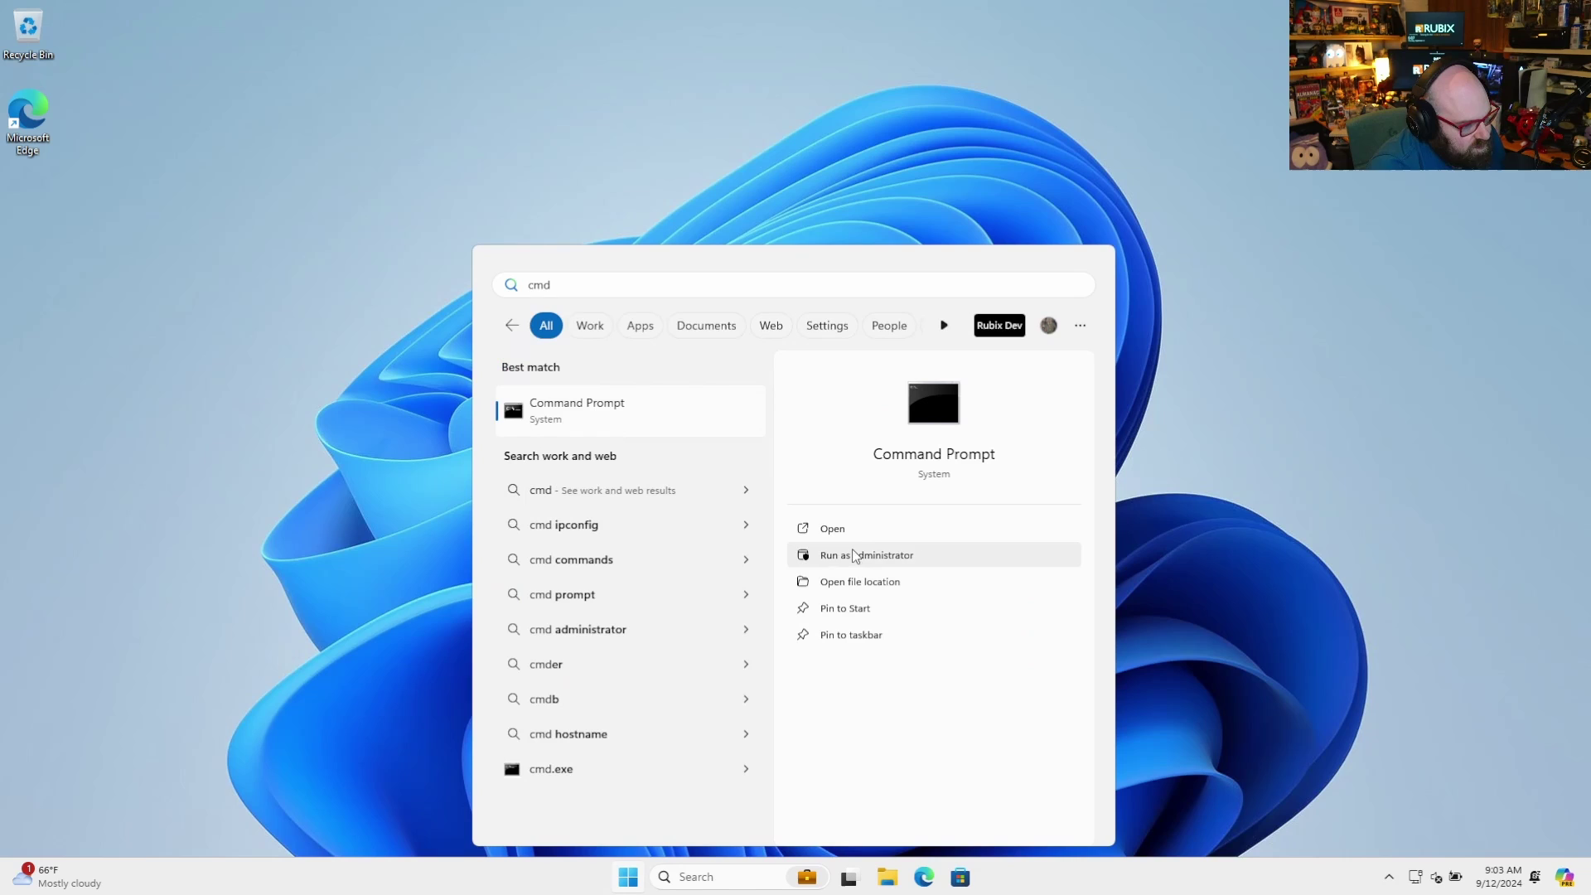
{"action": "left_click", "coordinate": [916, 561]}
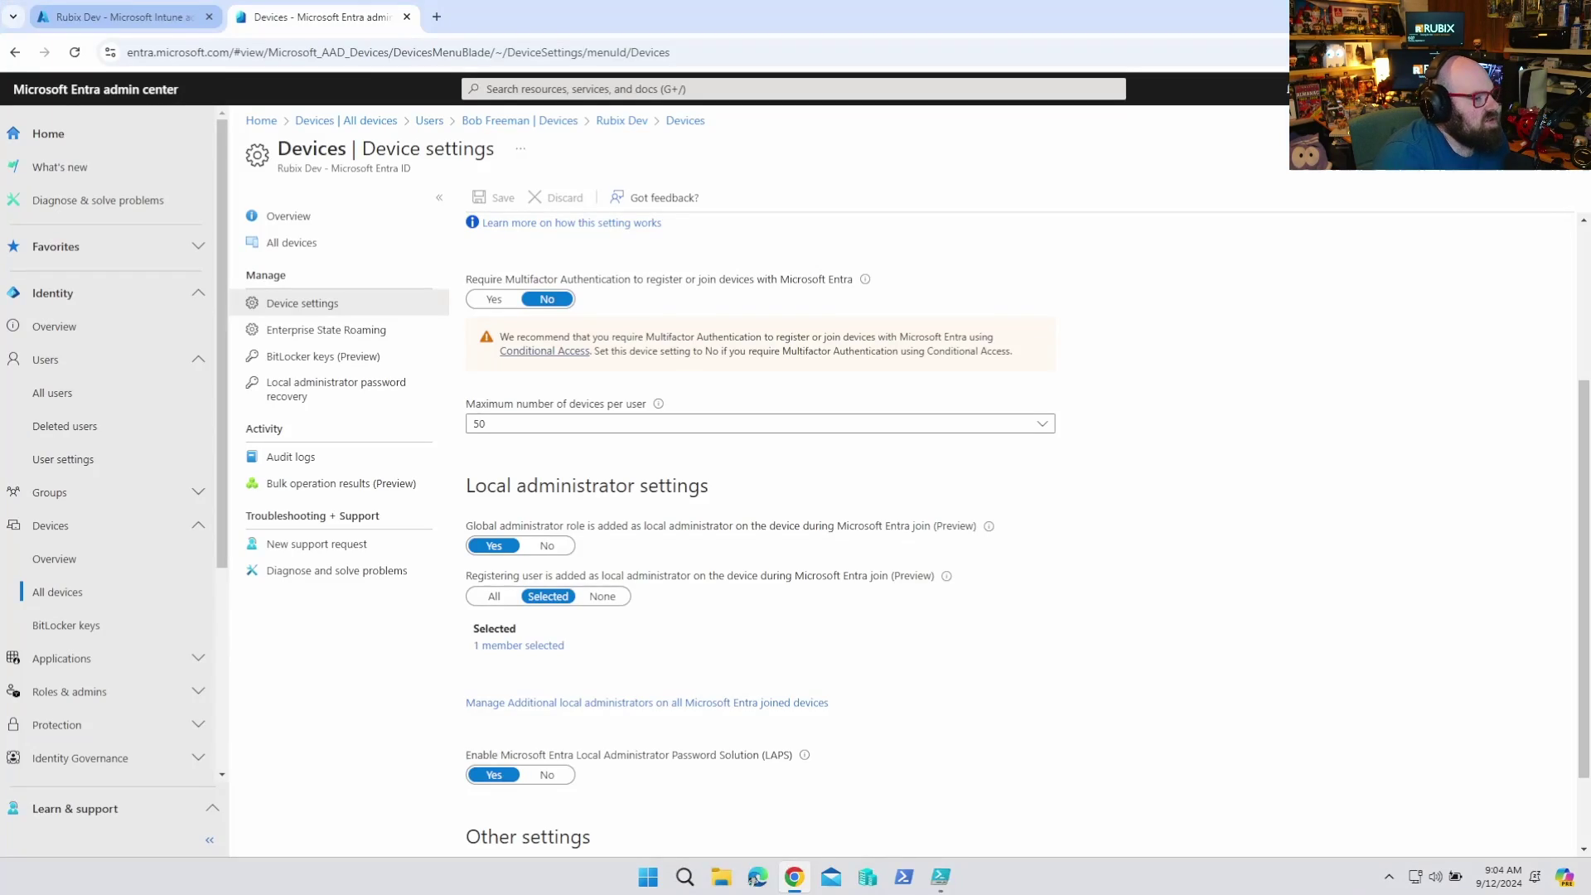
{"action": "scroll", "coordinate": [515, 495], "scroll_direction": "down", "scroll_amount": 1}
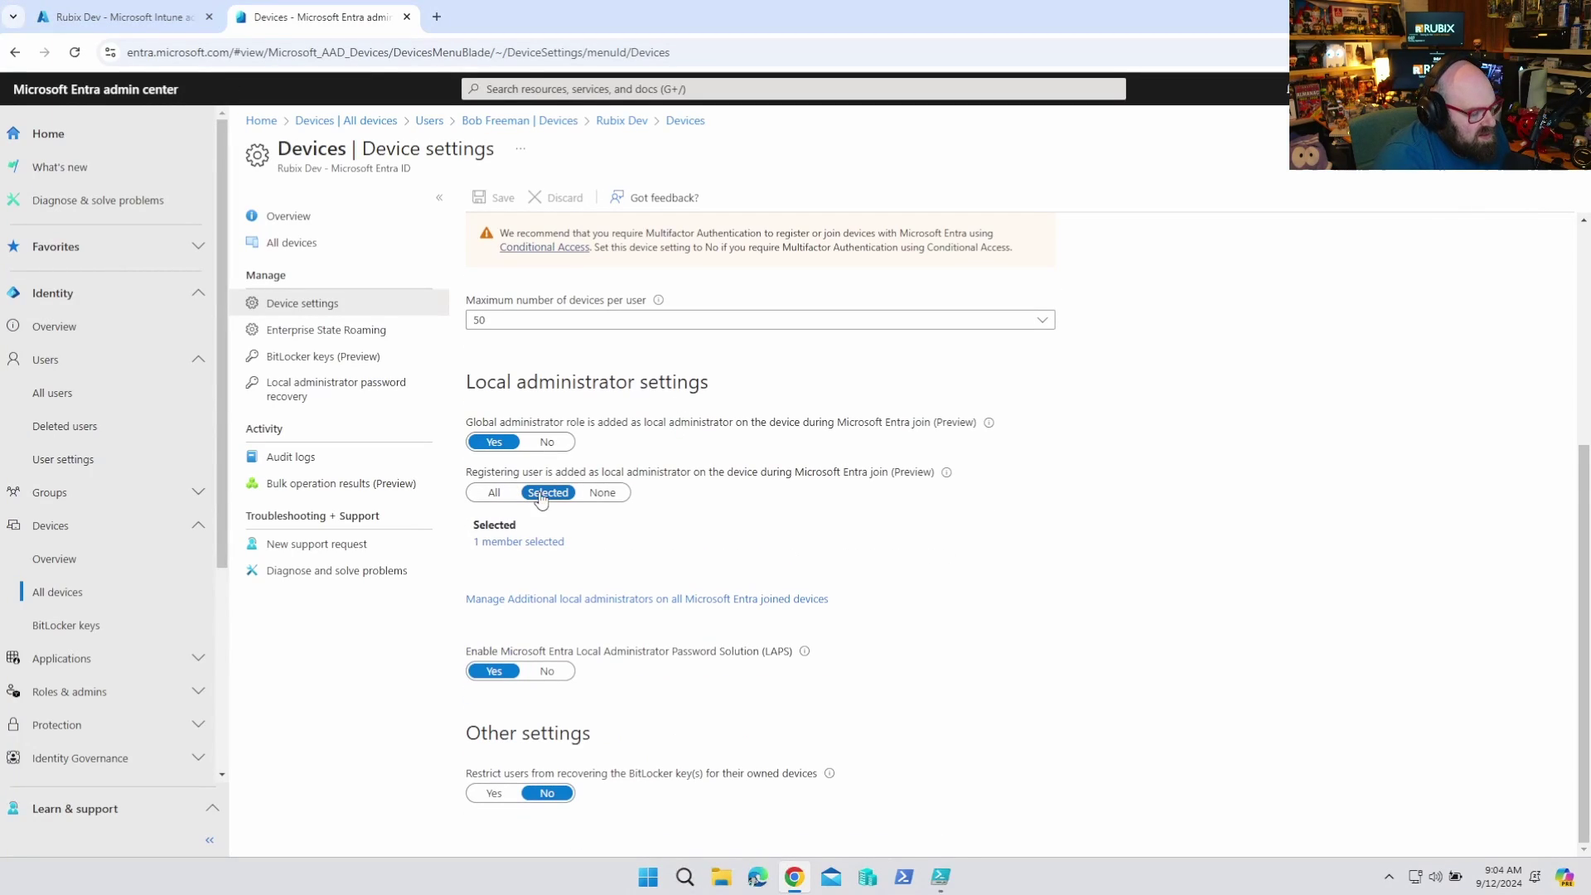